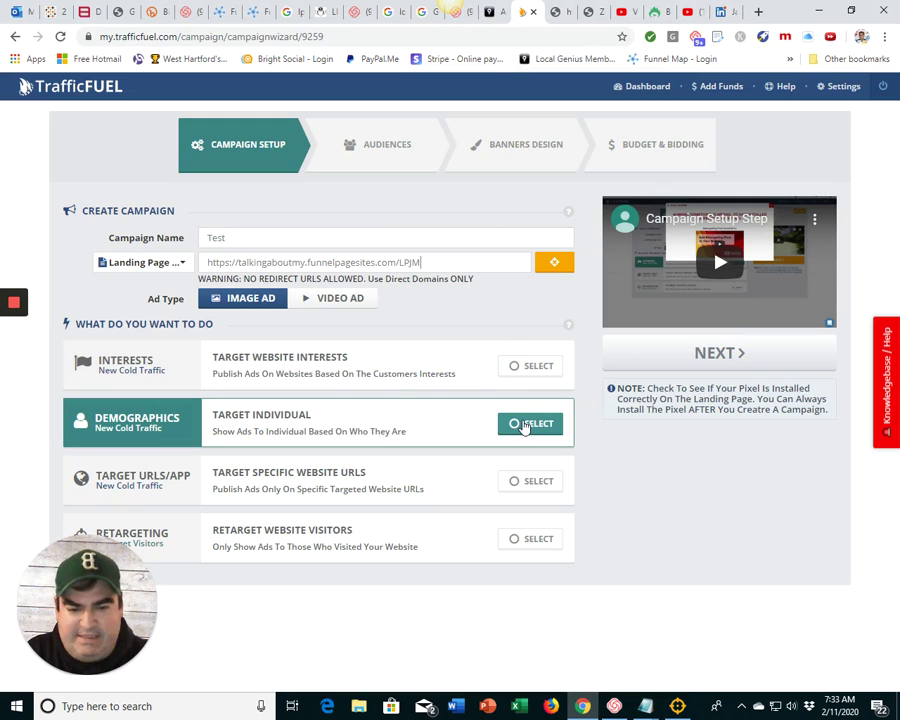
# Set the campaign to target individuals by demographics and continue to the demographic setup.
pyautogui.click(522, 425)
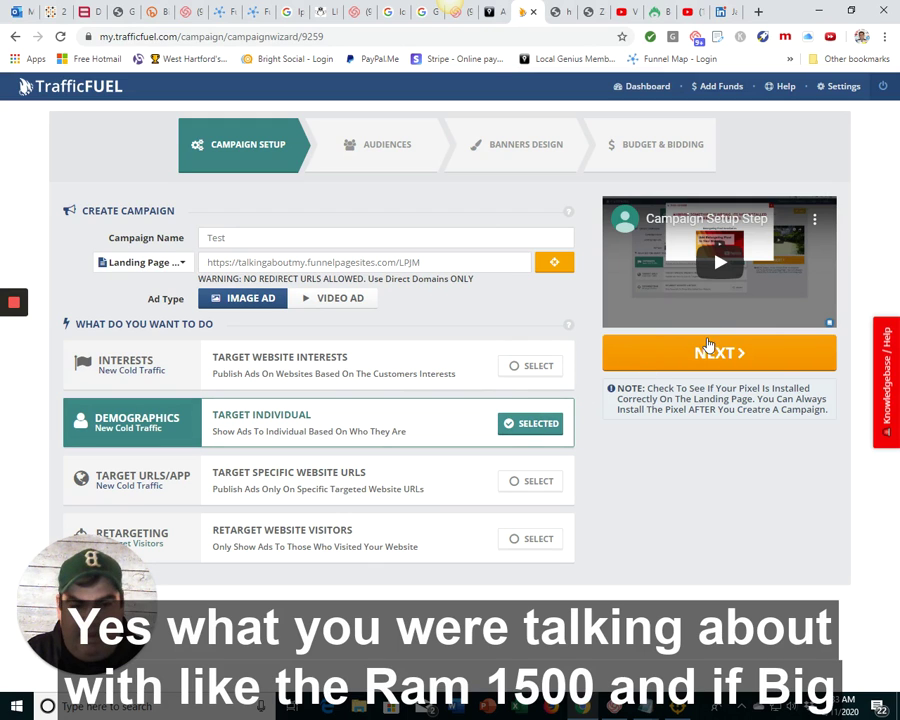
pyautogui.click(708, 356)
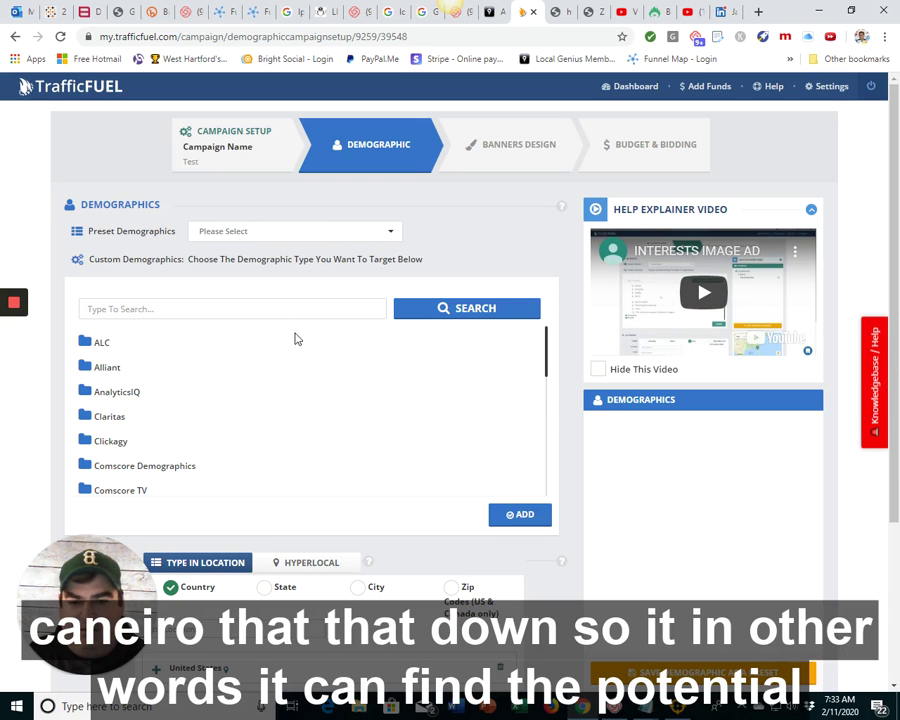
# Search the custom demographics for "RAM 1500".
pyautogui.click(271, 308)
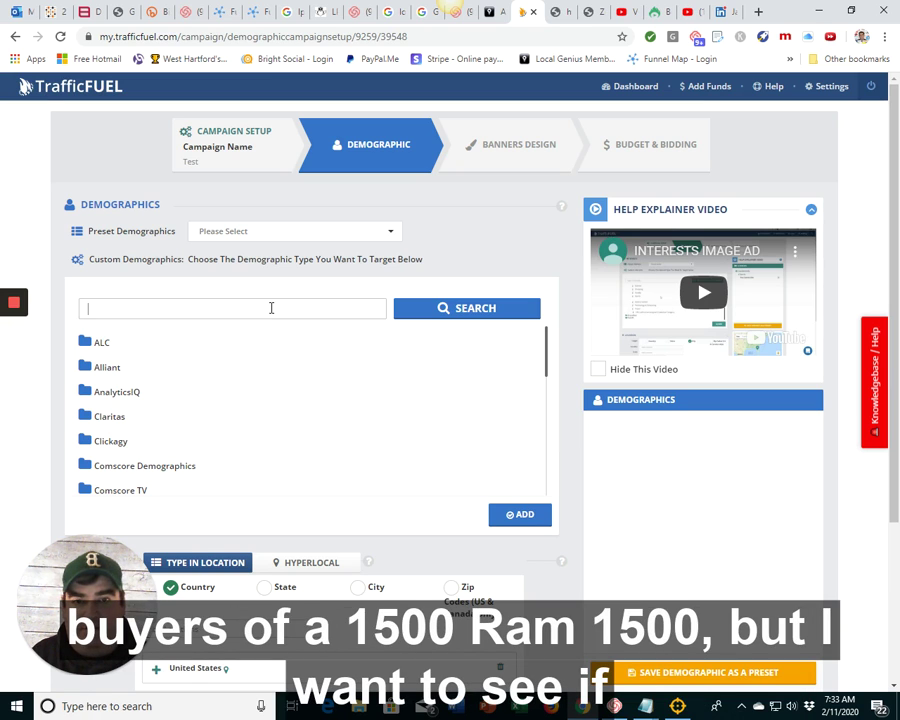
pyautogui.write('AM')
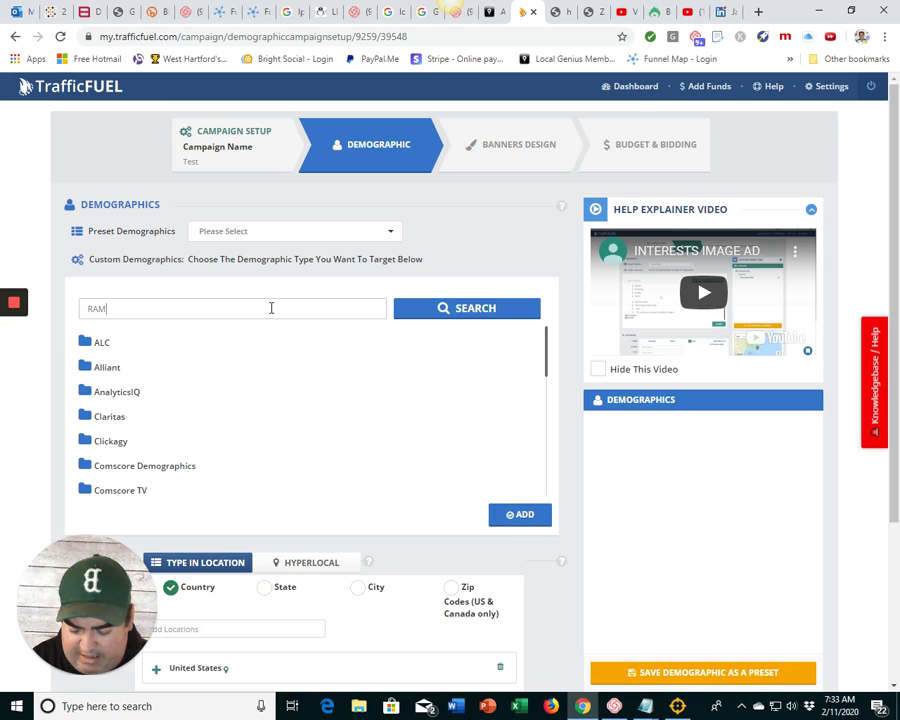
pyautogui.write('1500')
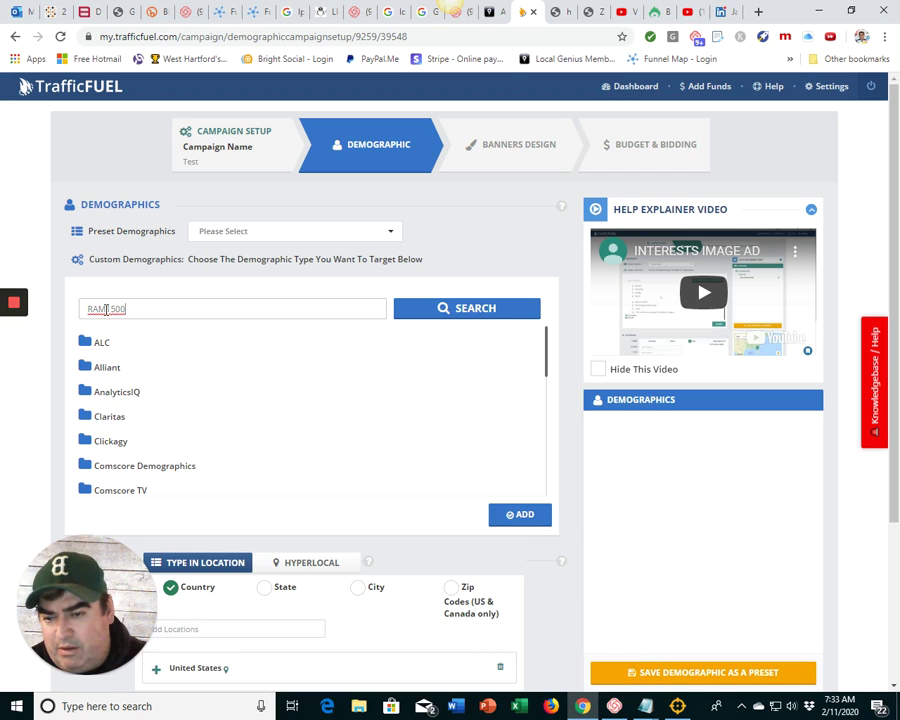
pyautogui.click(106, 309)
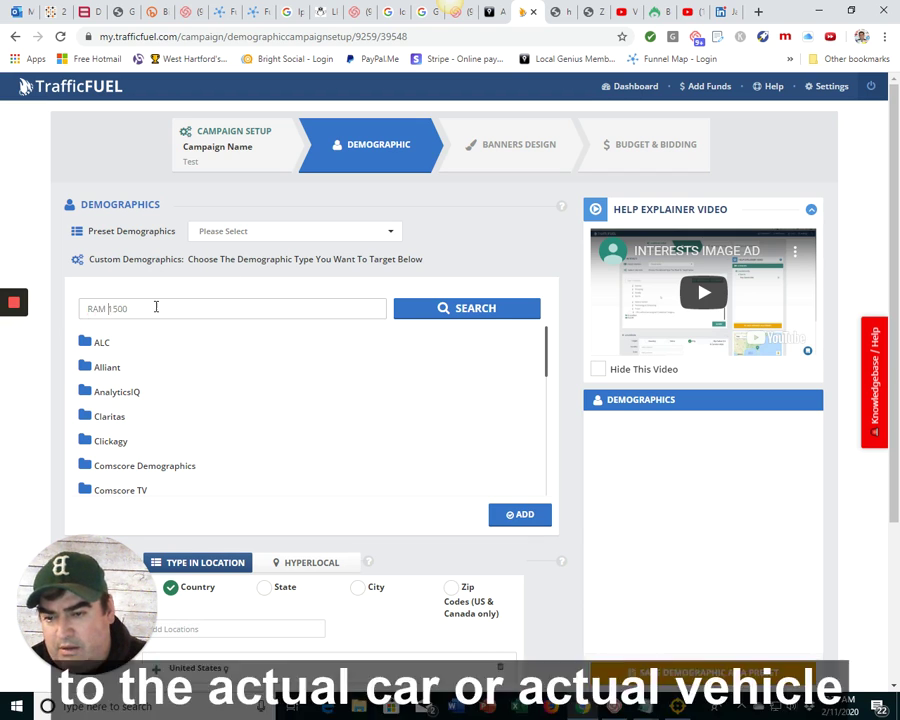
pyautogui.click(471, 310)
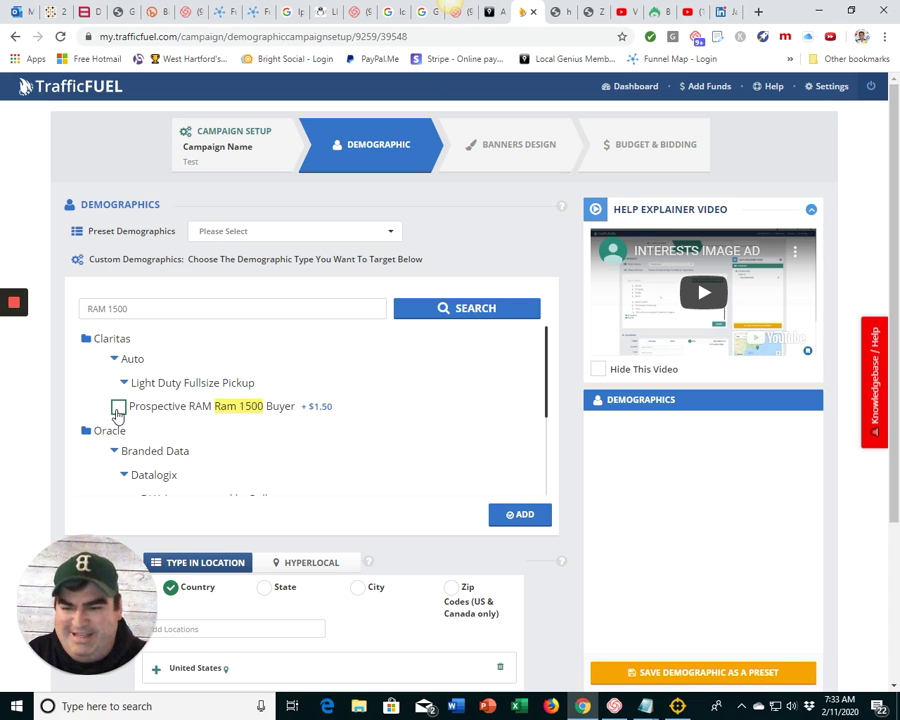
# Add the Claritas Prospective RAM Ram 1500 Buyer segment and Oracle's RAM 1500 predicted buyers segment to the campaign demographics.
pyautogui.click(118, 406)
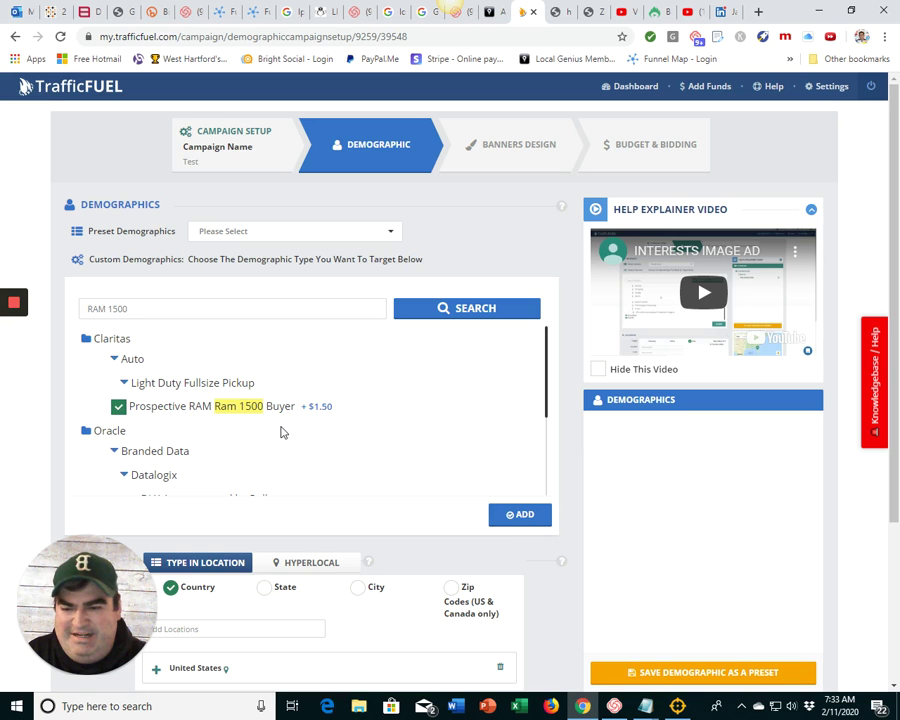
pyautogui.scroll(-3, 281, 430)
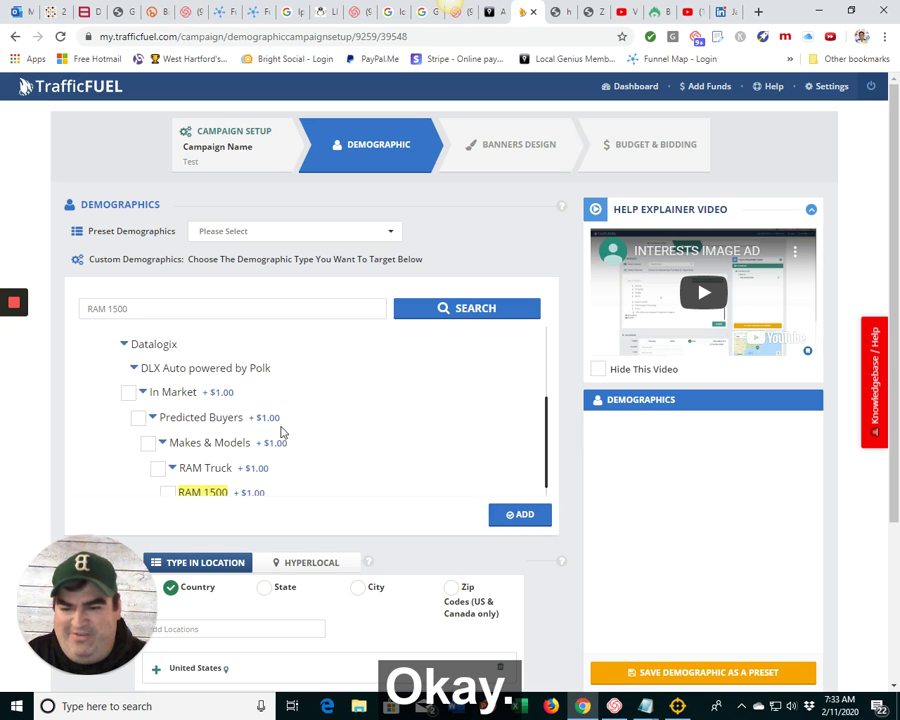
pyautogui.scroll(-1, 281, 430)
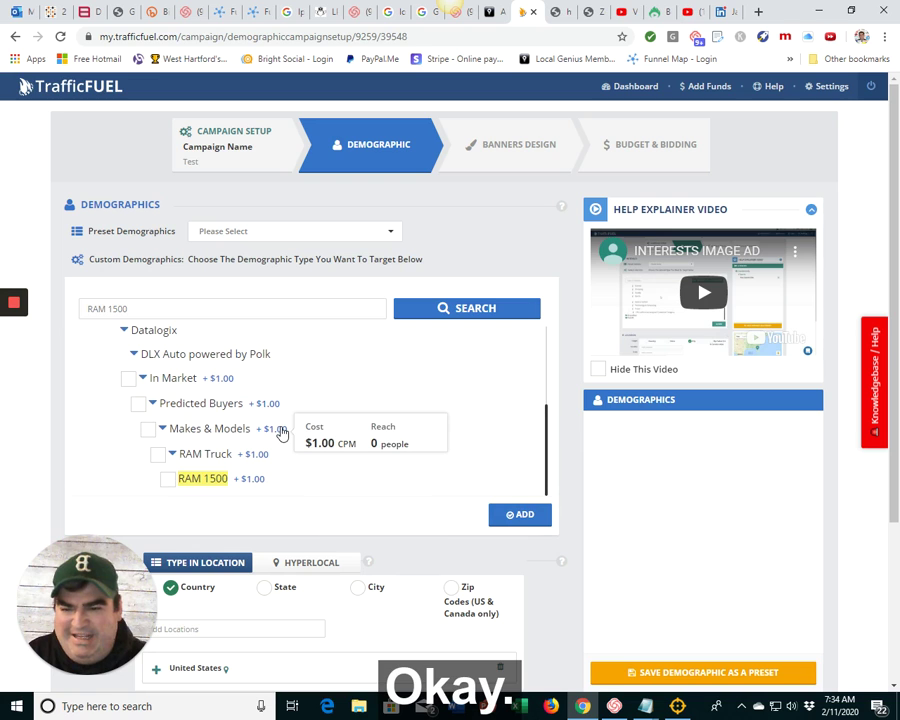
pyautogui.scroll(-1, 298, 430)
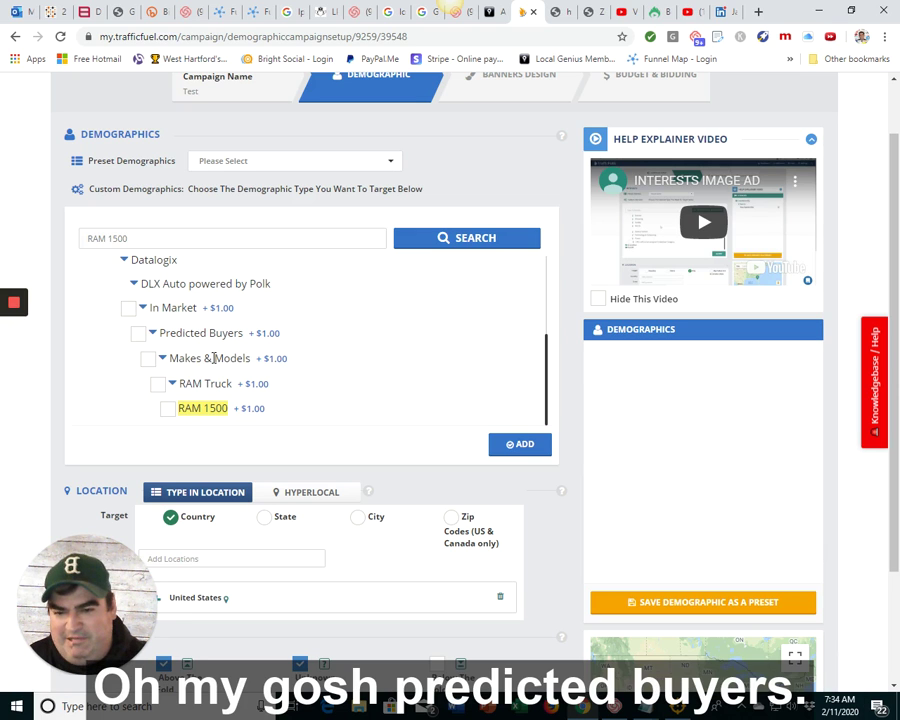
pyautogui.click(168, 408)
pyautogui.scroll(-1, 317, 401)
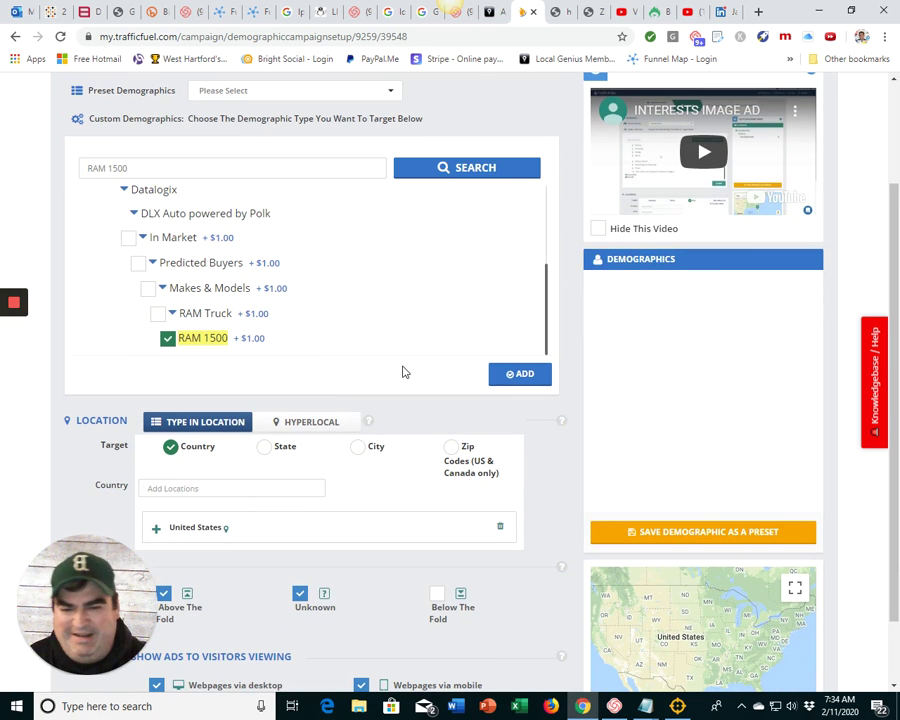
pyautogui.click(512, 383)
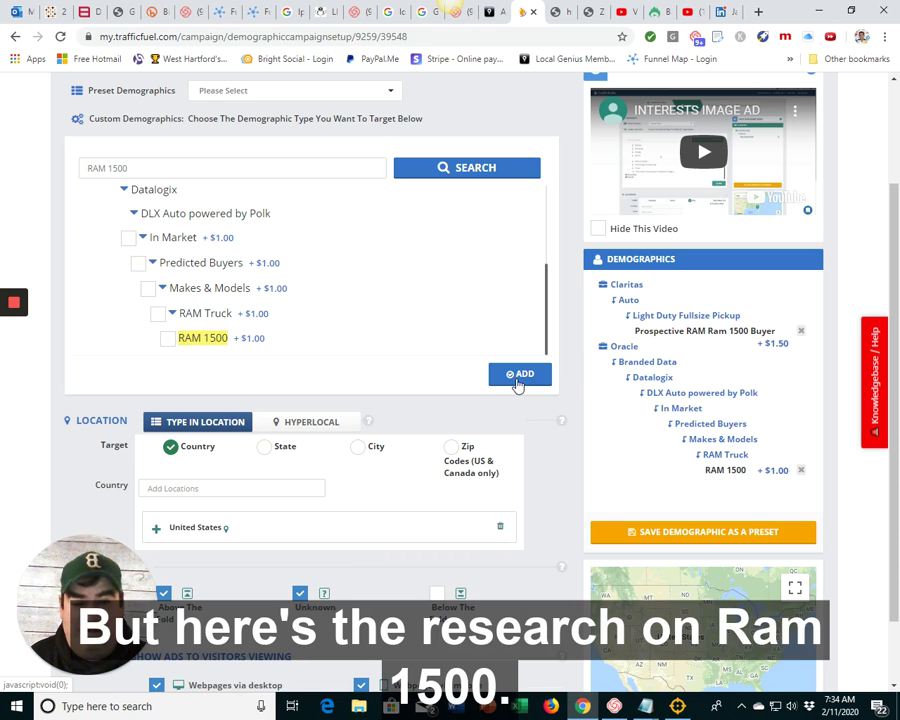
# Save the chosen demographics as a preset named "RAM 1500".
pyautogui.click(690, 532)
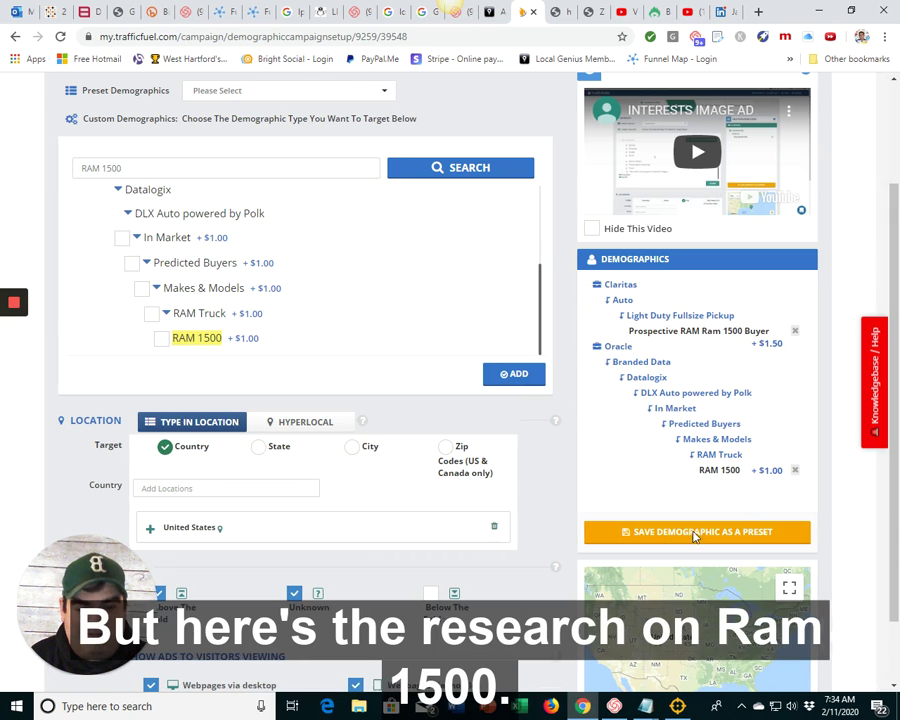
pyautogui.click(430, 153)
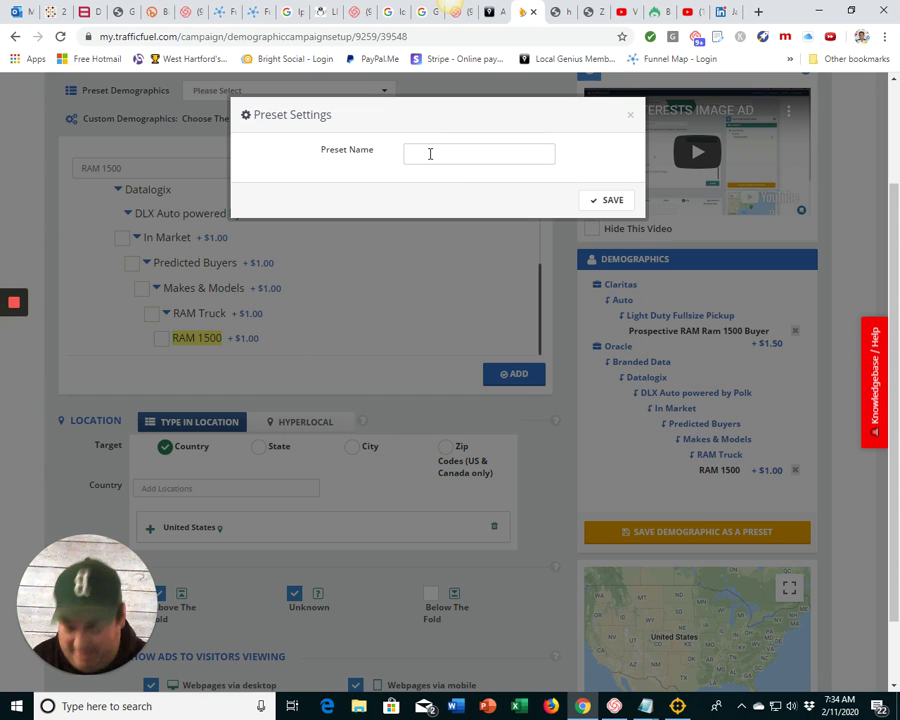
pyautogui.write('RAM 1500')
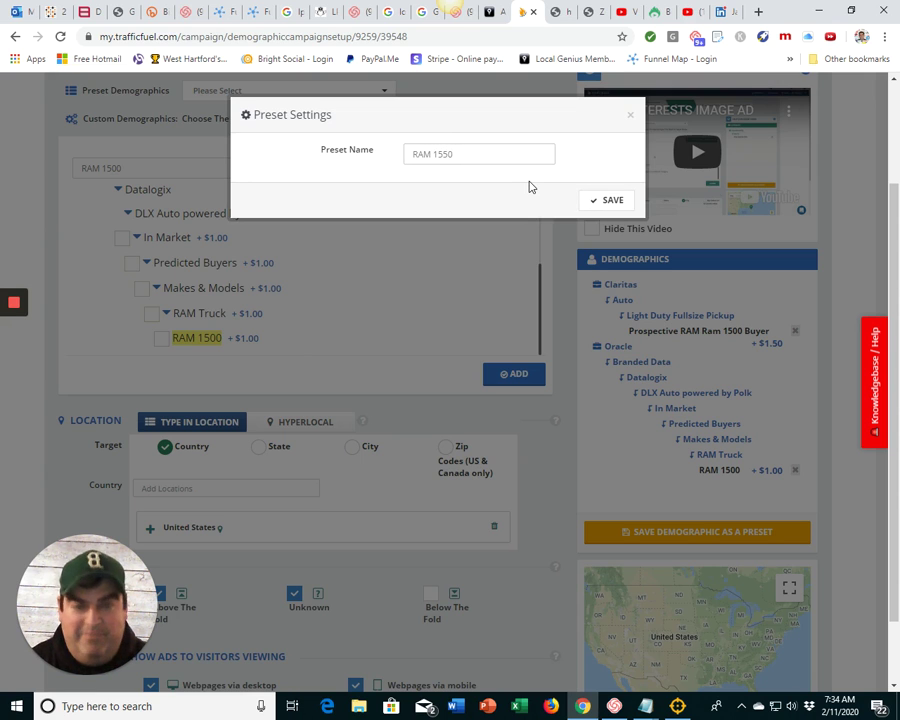
pyautogui.press('BackSpace')
pyautogui.press('BackSpace')
pyautogui.press('BackSpace')
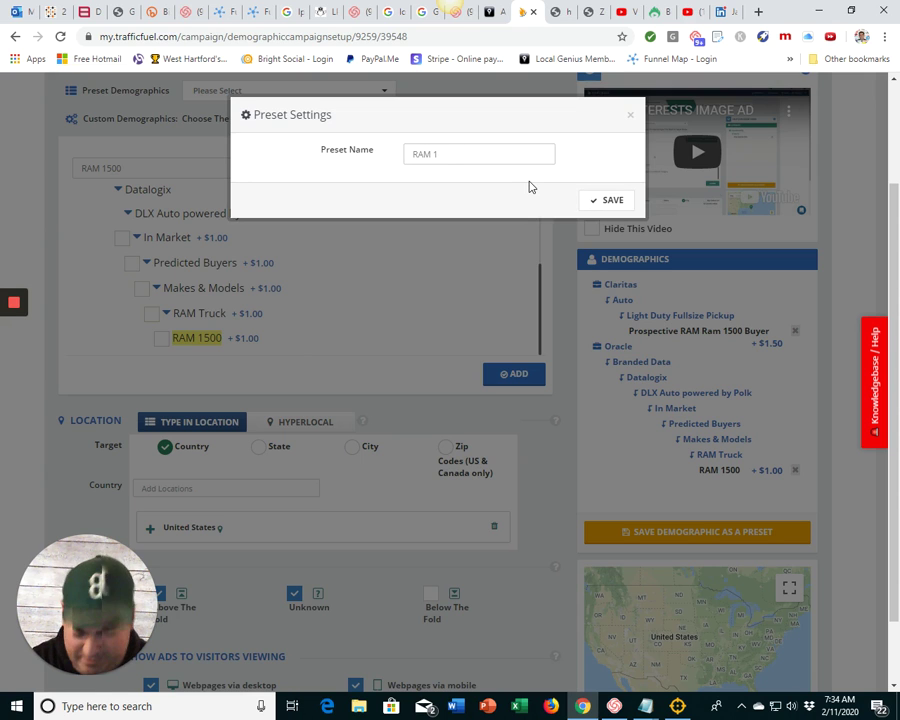
pyautogui.write('500')
pyautogui.click(603, 201)
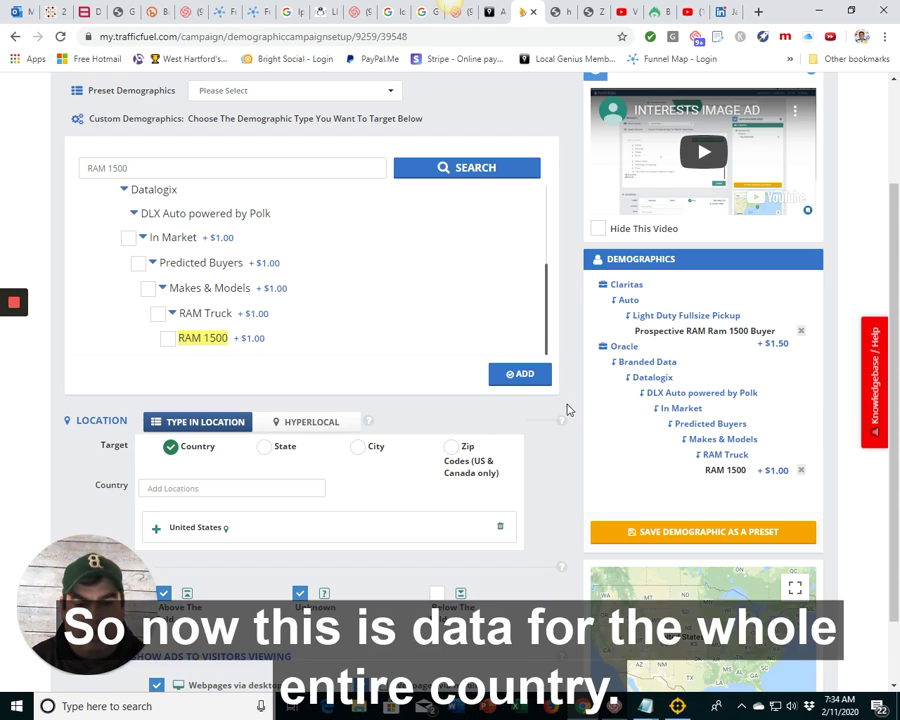
# Target the campaign location by city, adding Hartford in Connecticut, United States.
pyautogui.scroll(-1, 564, 408)
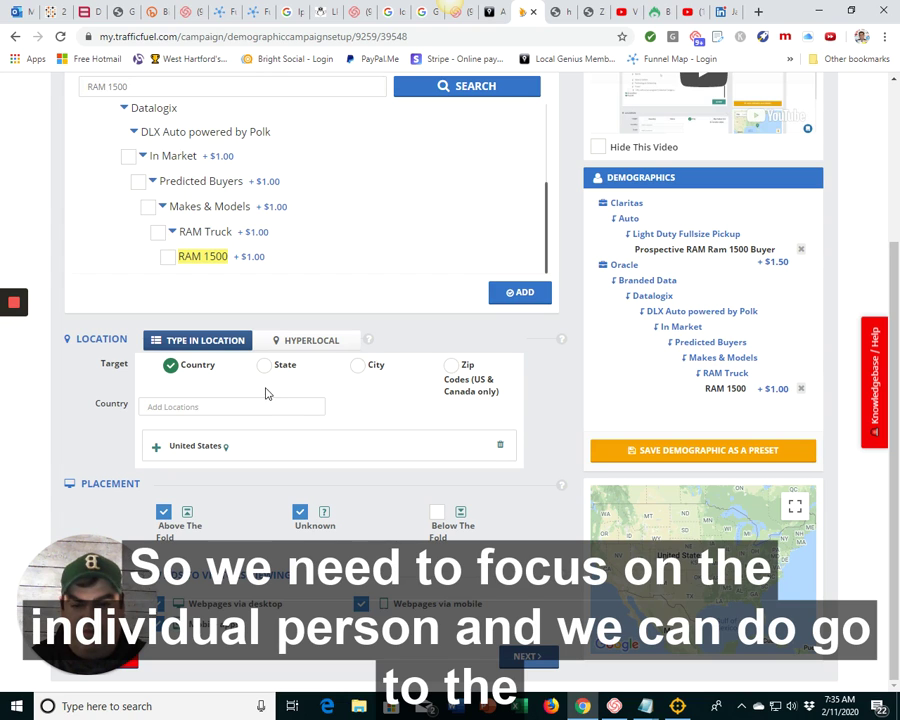
pyautogui.click(359, 370)
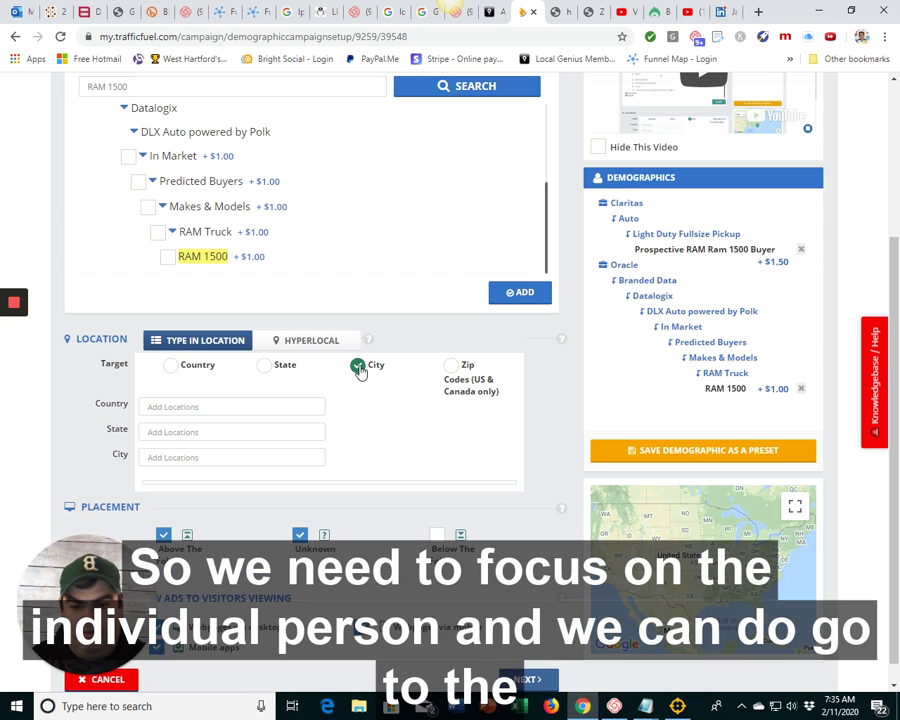
pyautogui.click(223, 407)
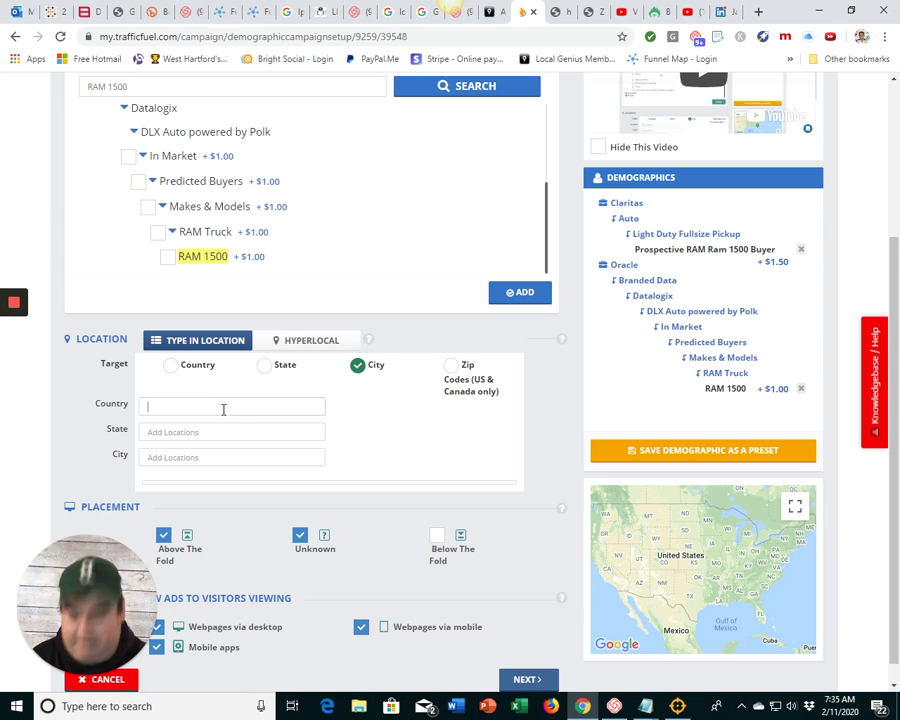
pyautogui.write('Uni')
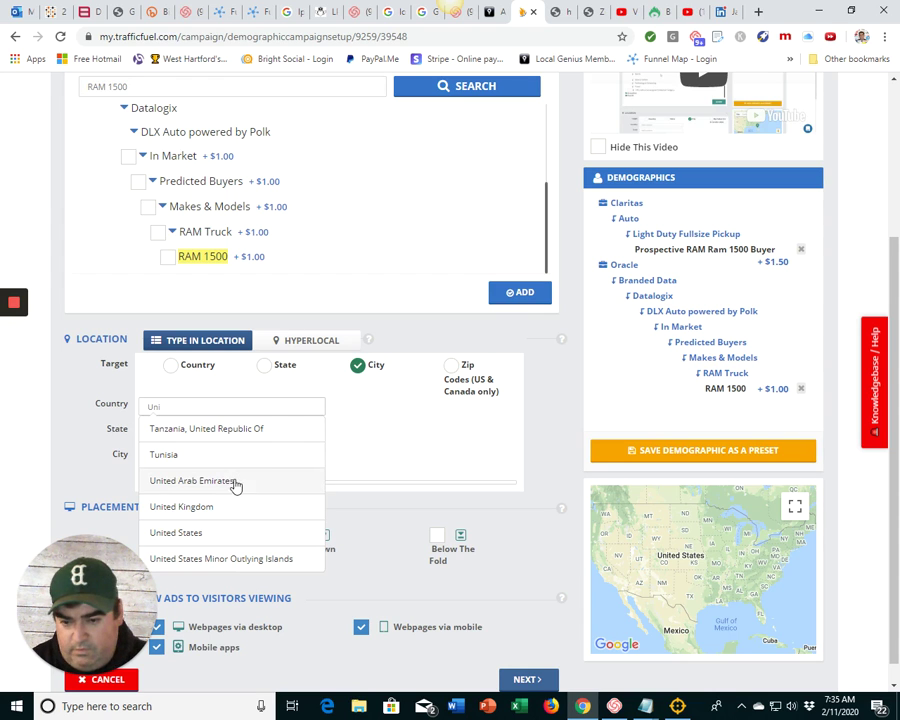
pyautogui.click(210, 533)
pyautogui.click(248, 431)
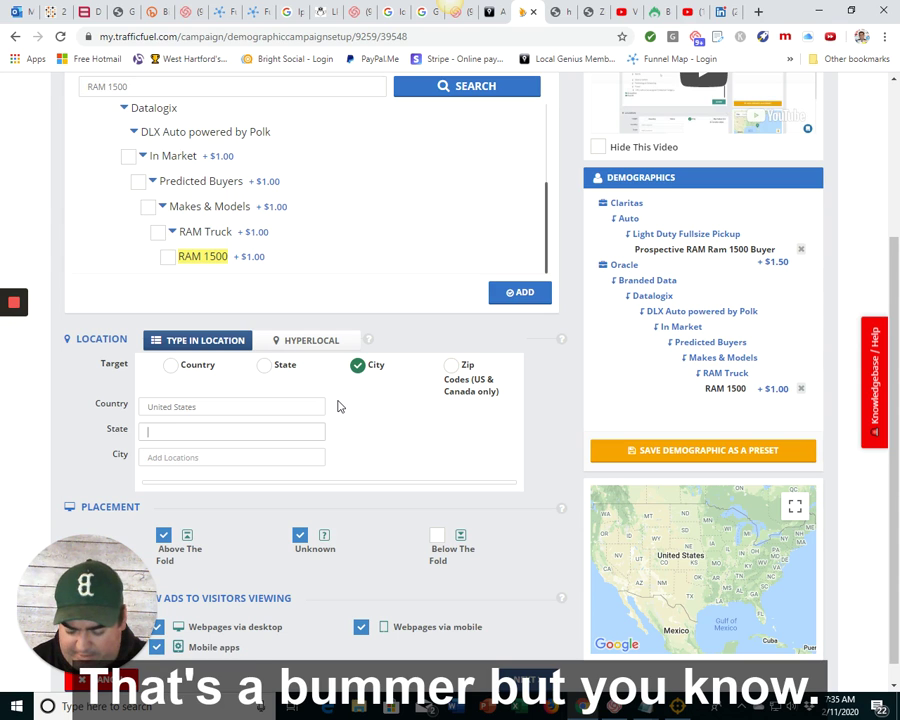
pyautogui.write('Conn')
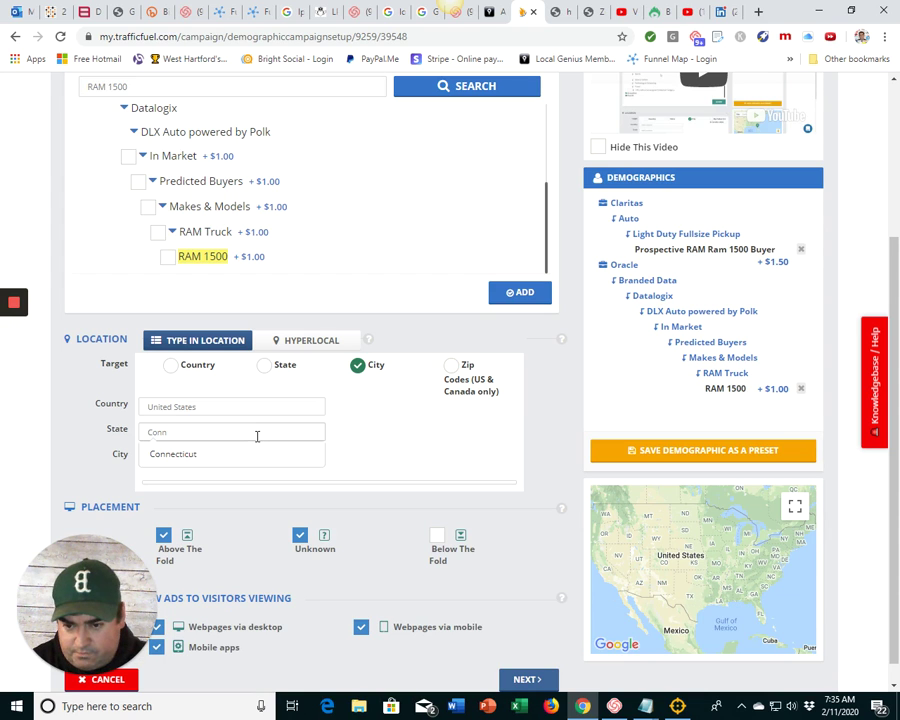
pyautogui.click(203, 458)
pyautogui.click(205, 456)
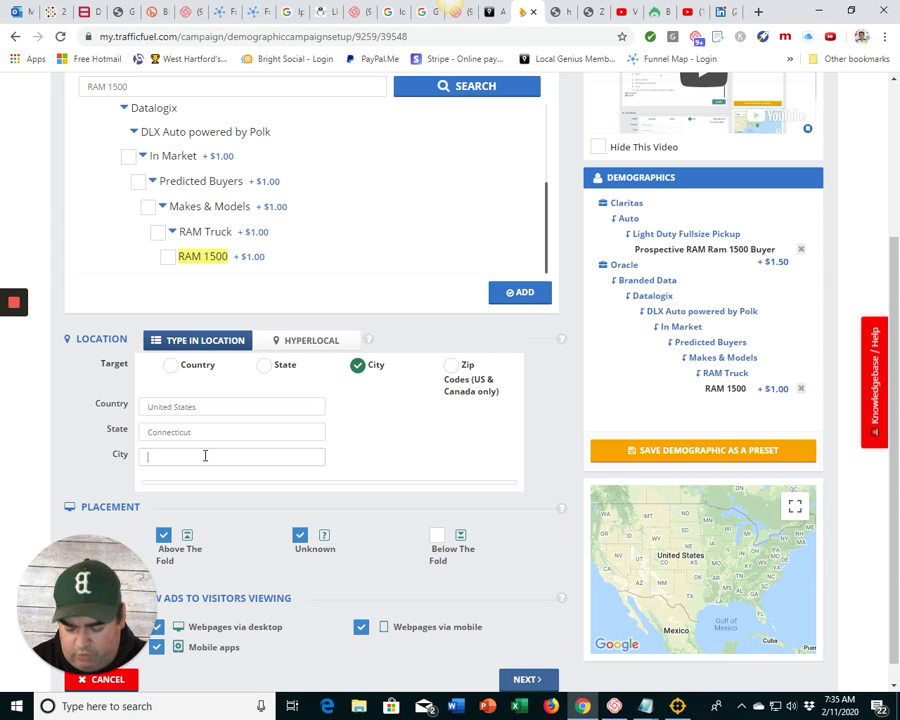
pyautogui.write('Hart')
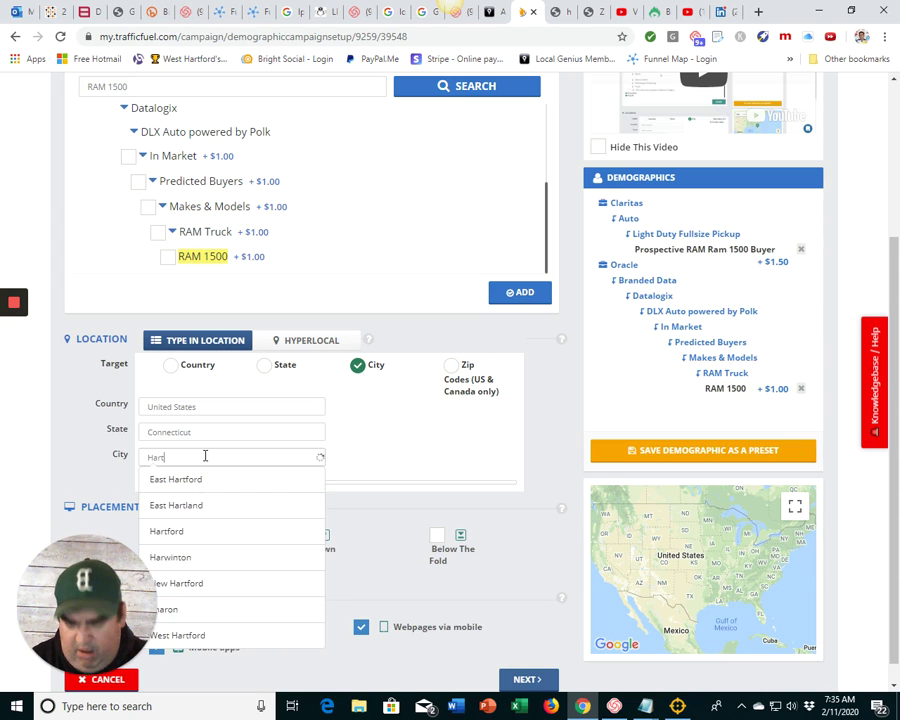
pyautogui.click(227, 533)
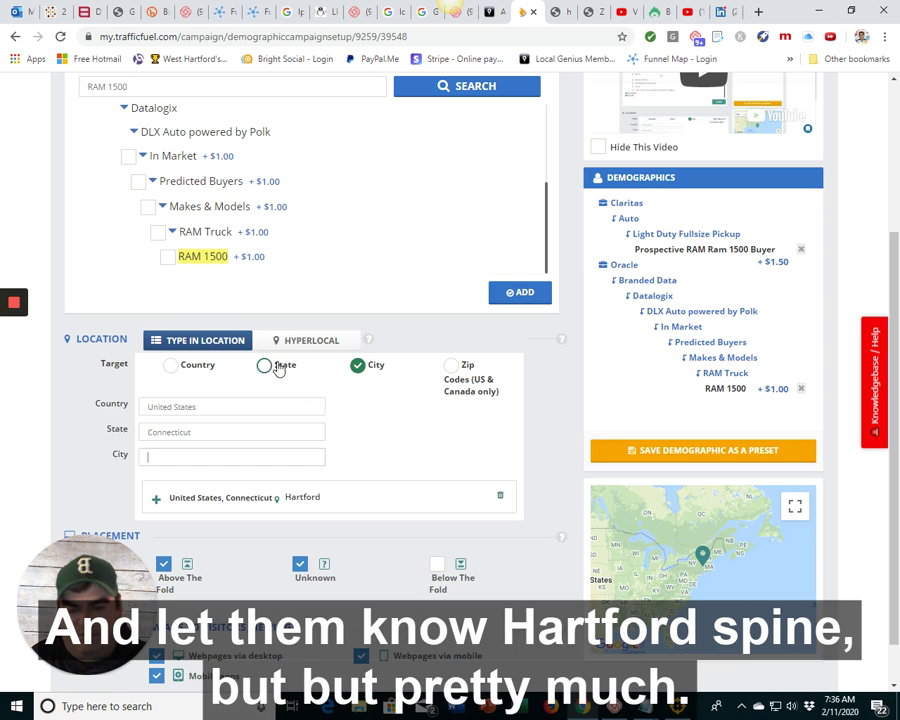
# Switch the location targeting to Hyperlocal with the Draw On Map option.
pyautogui.click(302, 344)
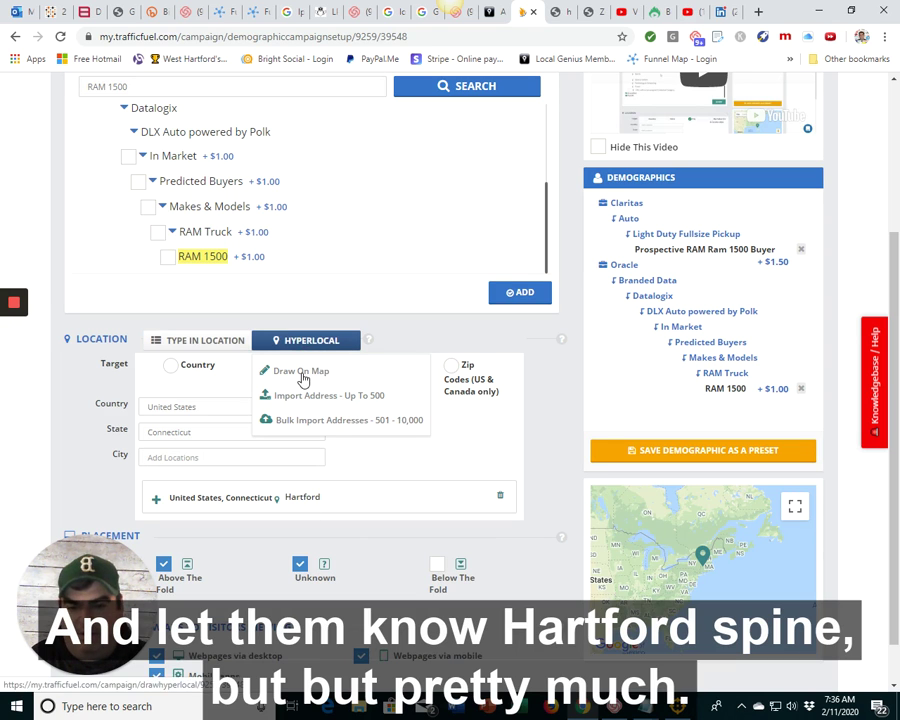
pyautogui.click(302, 374)
pyautogui.click(380, 410)
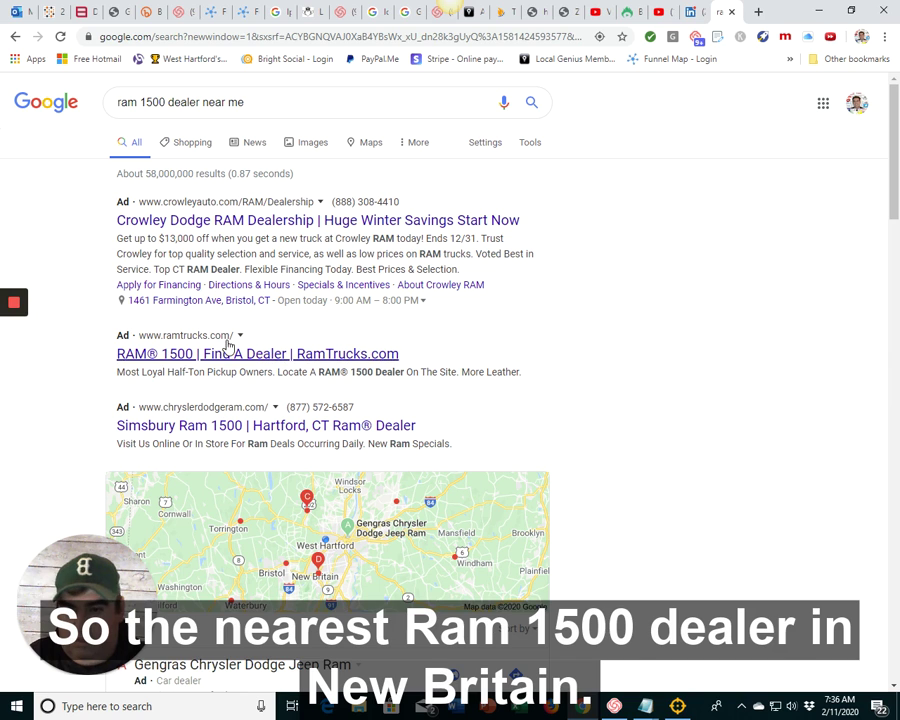
# Find Gengras Chrysler Dodge Jeep Ram among the nearby dealers in the Google results and copy its street address and city.
pyautogui.scroll(-4, 300, 330)
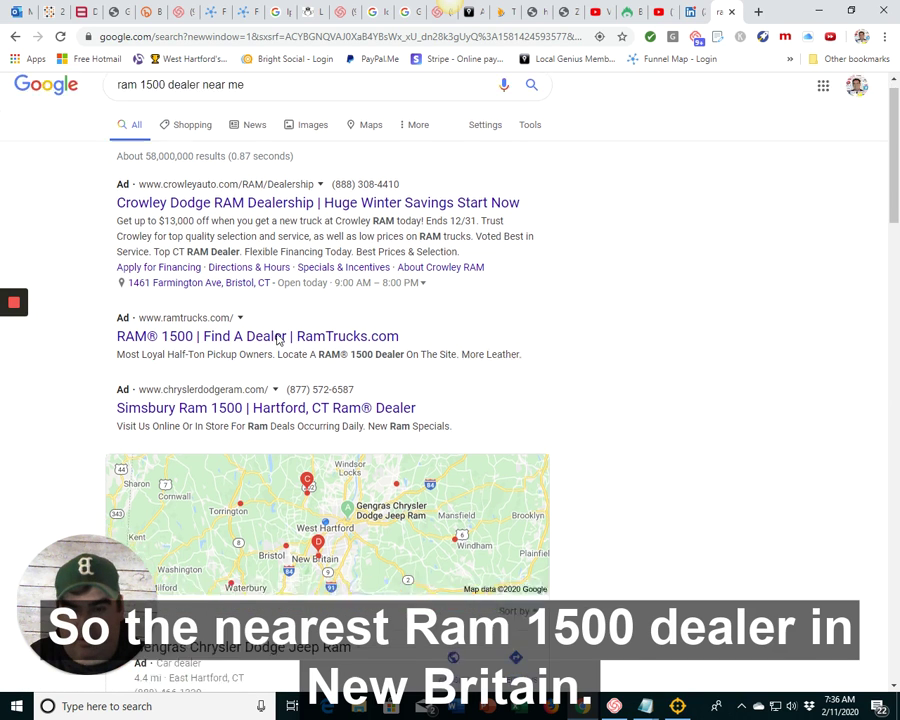
pyautogui.scroll(-3, 338, 360)
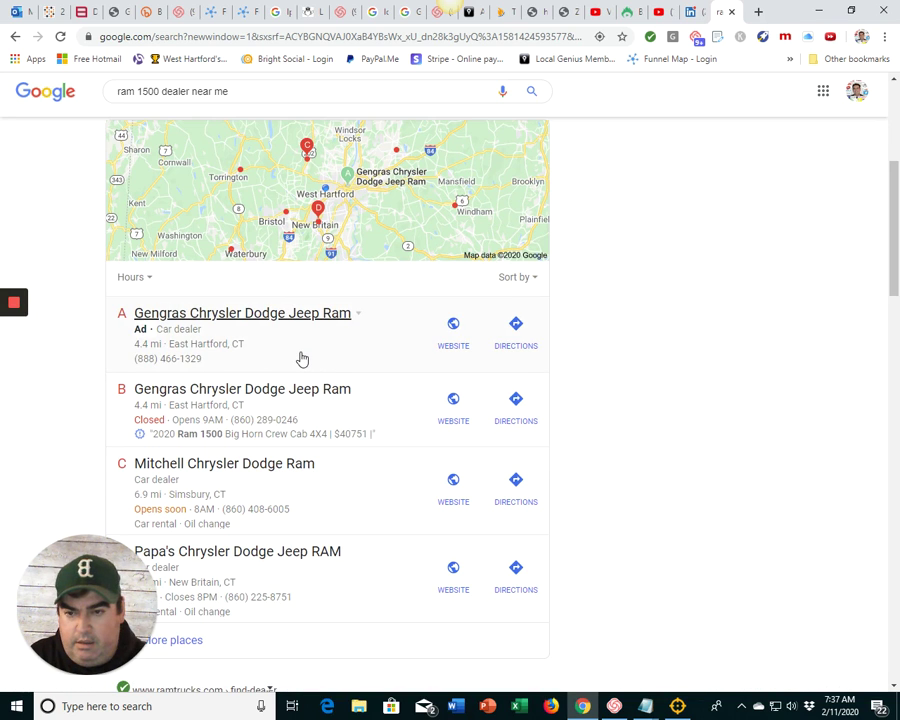
pyautogui.scroll(-1, 298, 358)
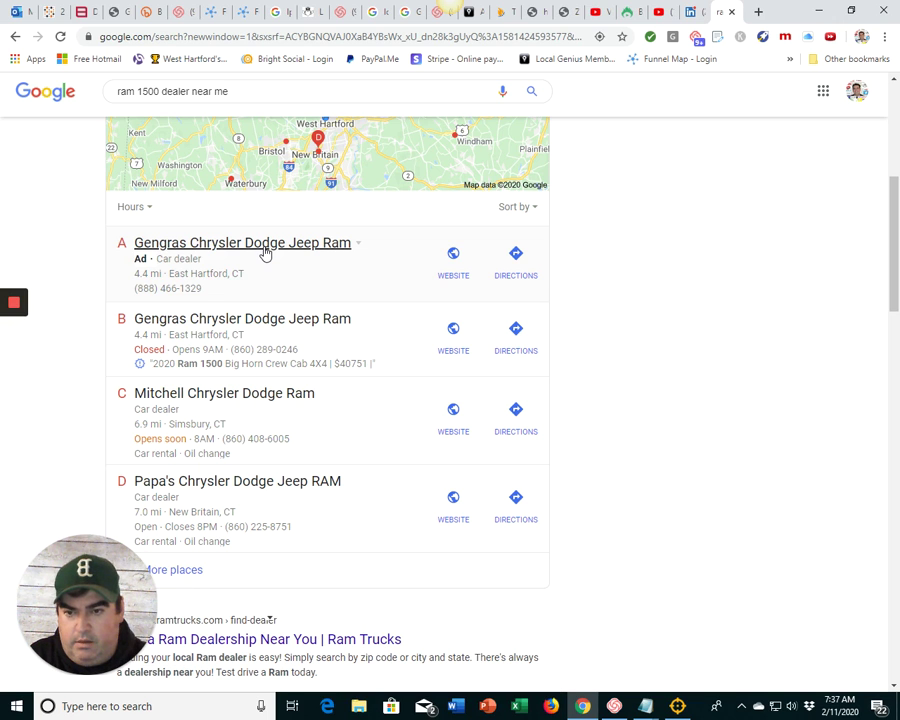
pyautogui.click(265, 252)
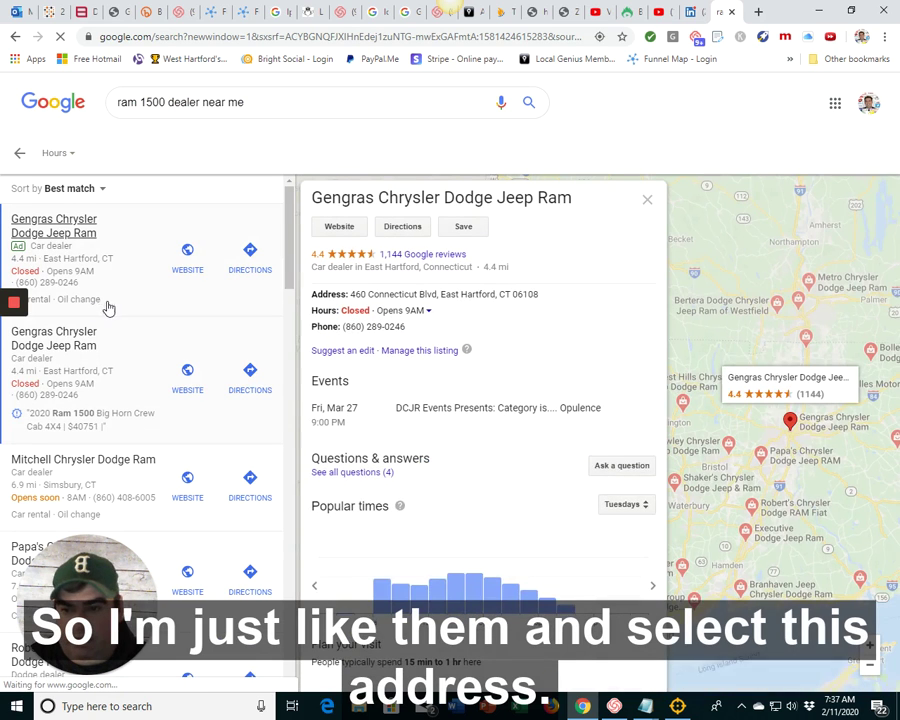
pyautogui.moveTo(352, 294); pyautogui.dragTo(490, 291)
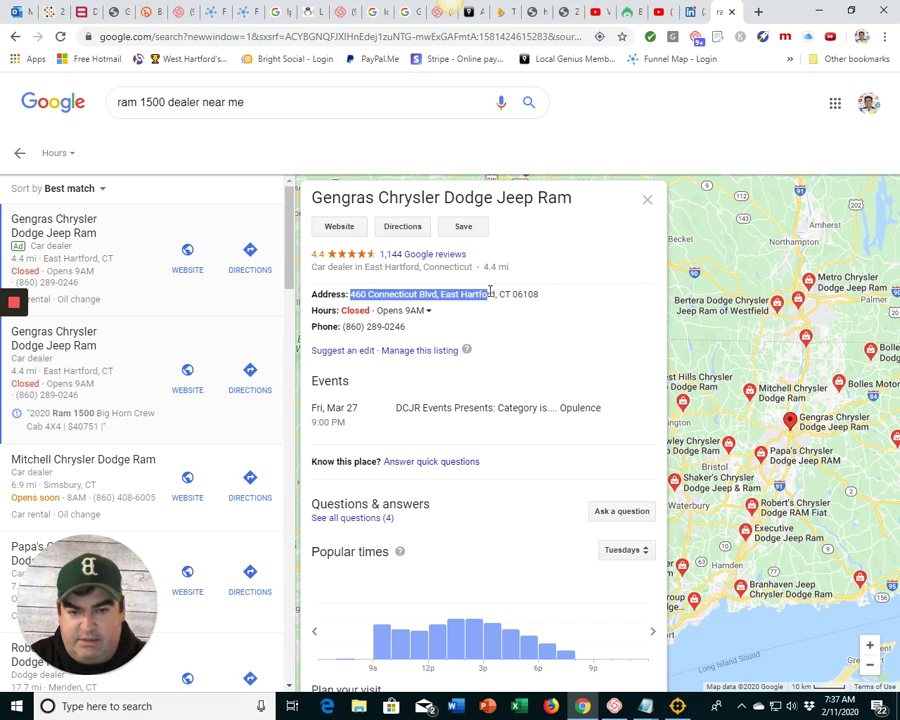
pyautogui.rightClick(457, 296)
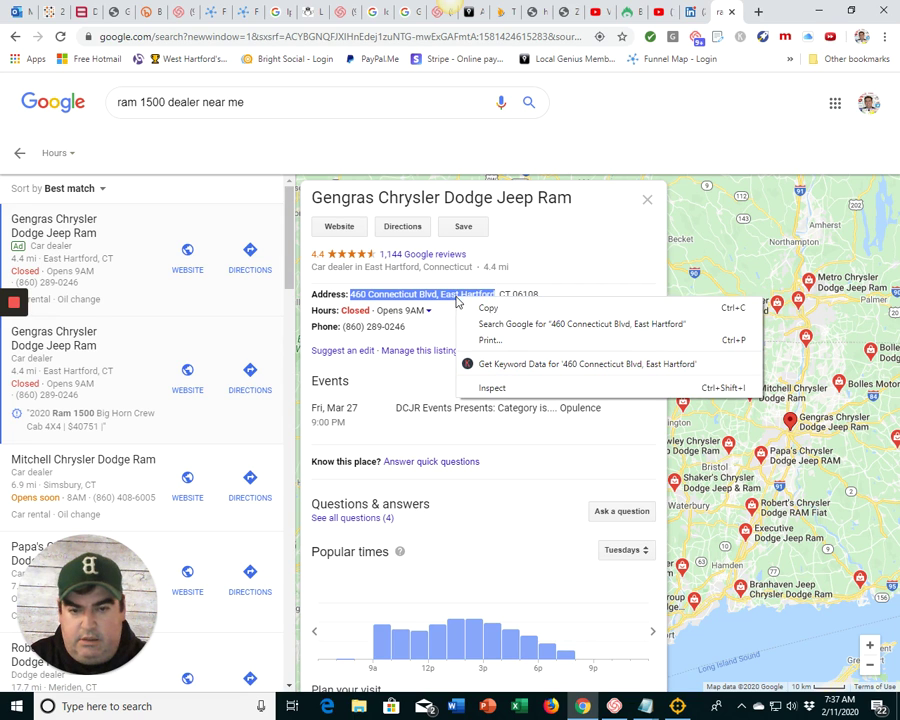
pyautogui.click(484, 306)
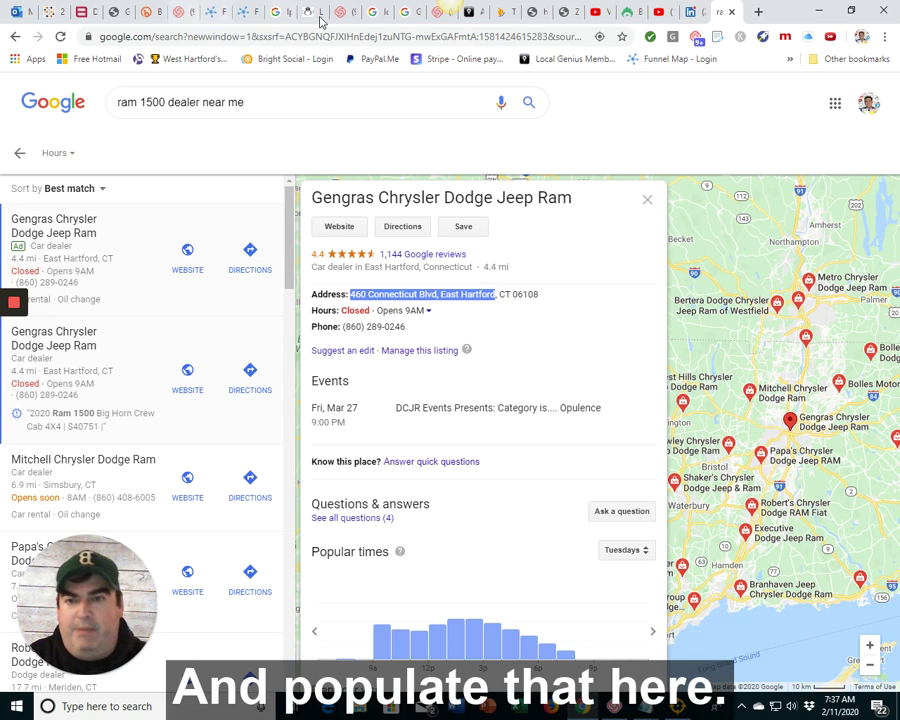
# Switch to TrafficFuel and centre the hyperlocal map on the copied dealership address by searching for it.
pyautogui.click(497, 14)
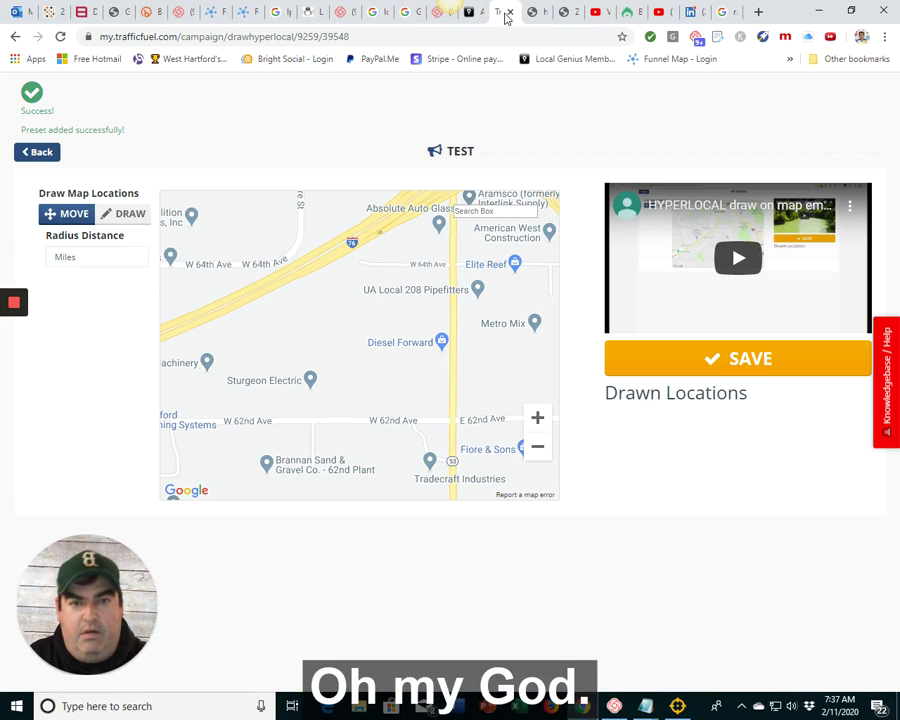
pyautogui.click(480, 211)
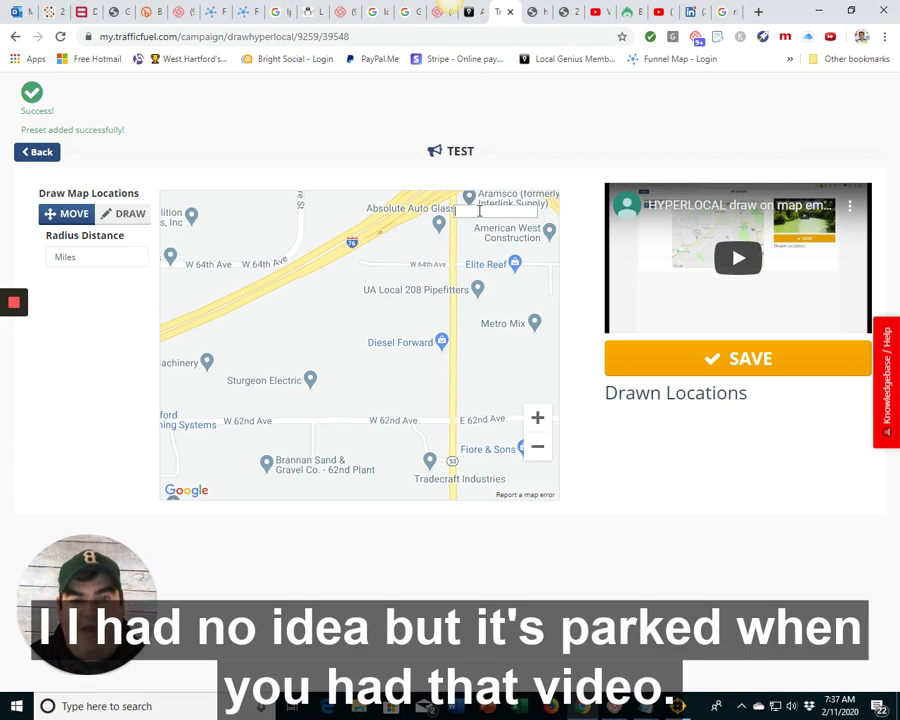
pyautogui.hotkey('ctrl', 'v')
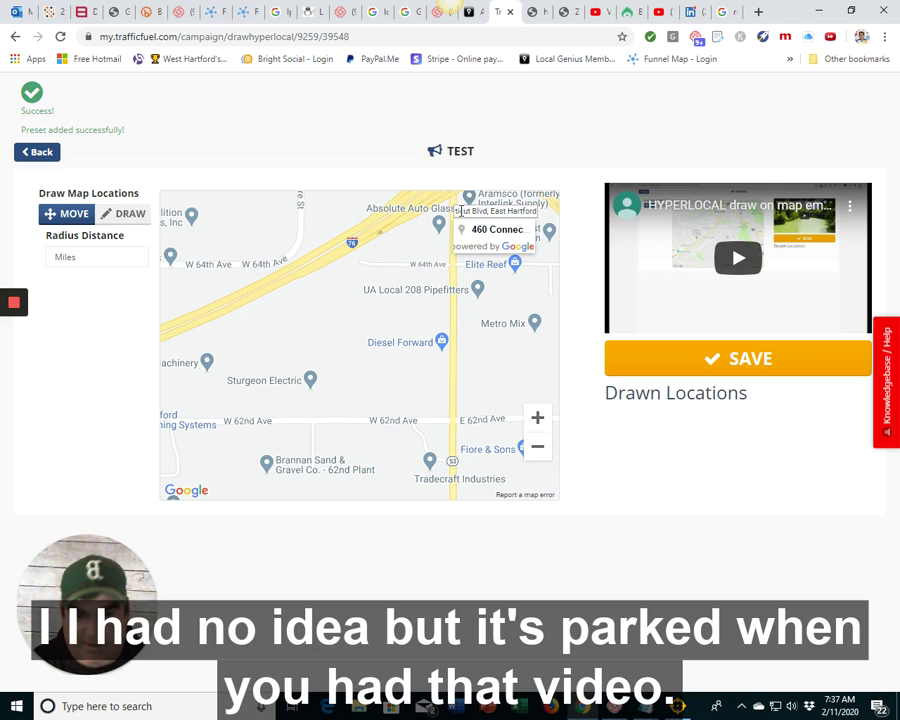
pyautogui.click(513, 227)
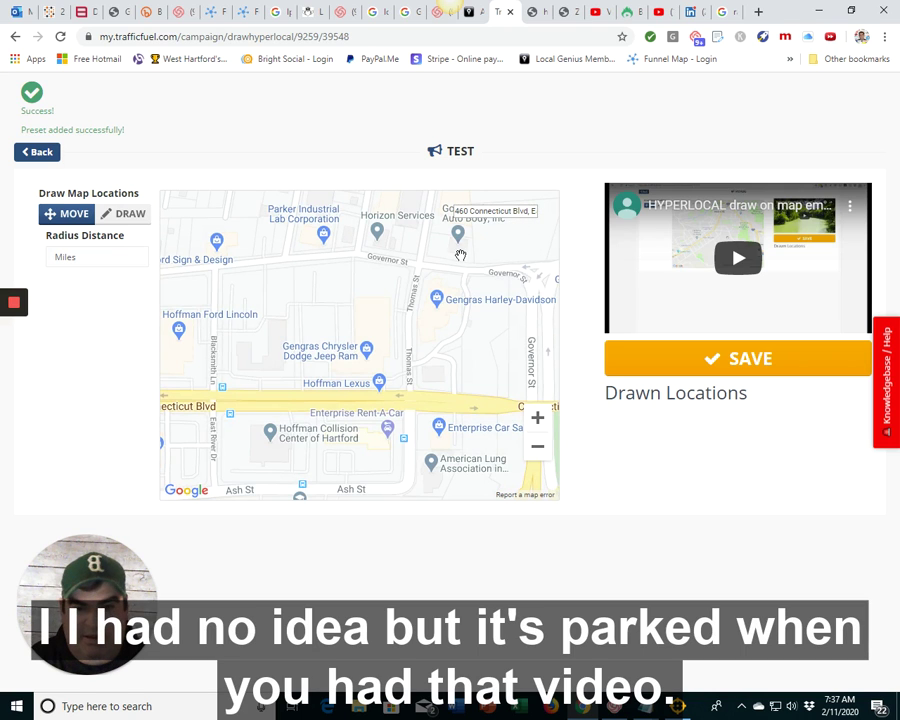
# Draw a circular target zone with a radius of about 0.50 miles around the Gengras dealership in East Hartford.
pyautogui.click(127, 214)
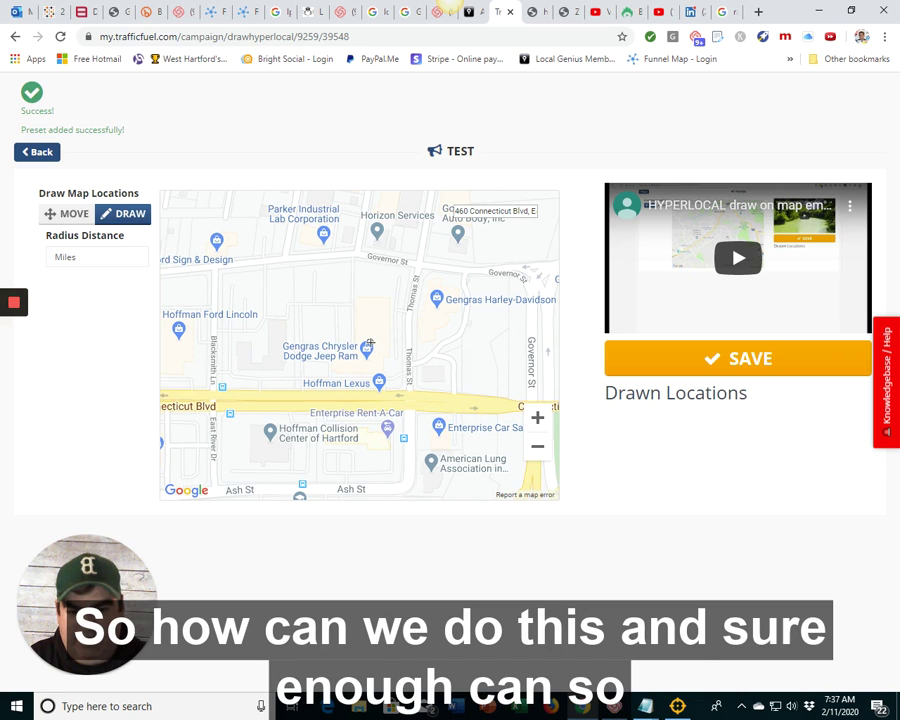
pyautogui.moveTo(369, 343); pyautogui.dragTo(447, 500)
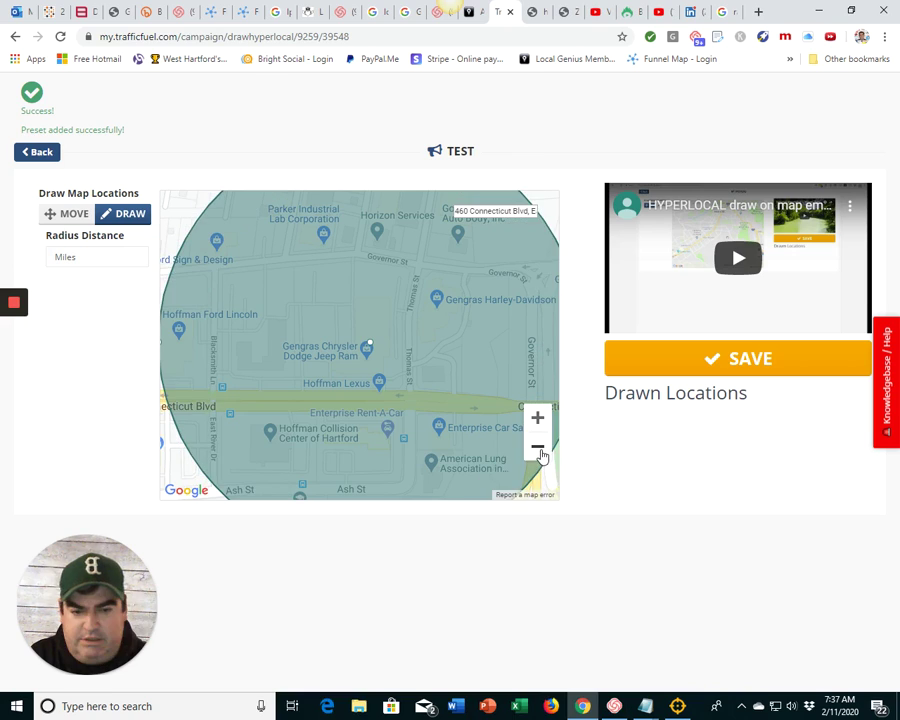
pyautogui.click(538, 450)
pyautogui.click(538, 450)
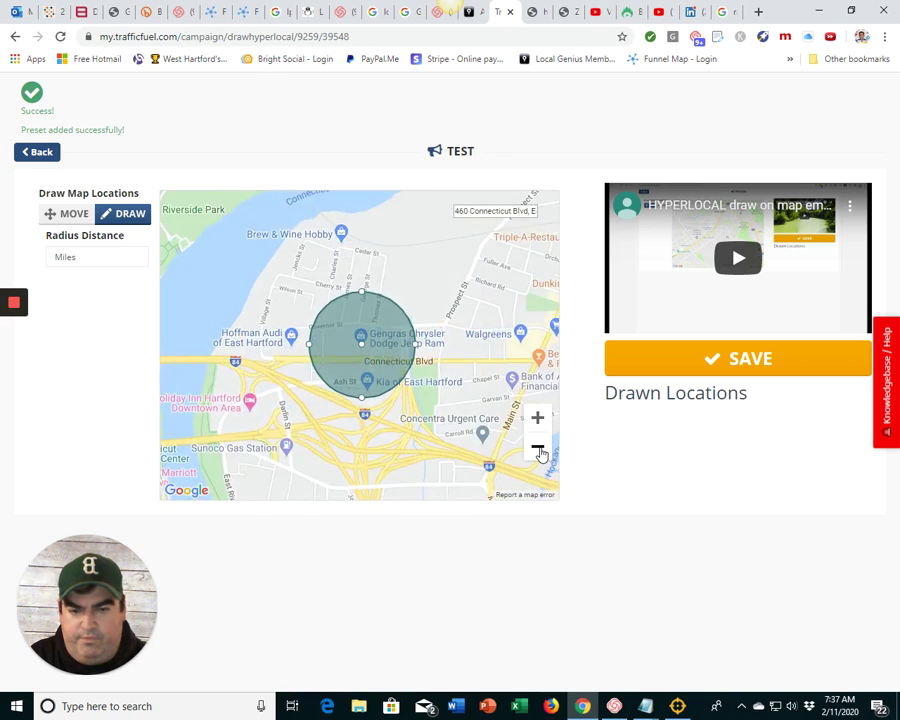
pyautogui.click(538, 450)
pyautogui.click(539, 452)
pyautogui.moveTo(372, 345)
pyautogui.mouseDown()
pyautogui.moveTo(508, 347)
pyautogui.moveTo(394, 345)
pyautogui.moveTo(399, 339)
pyautogui.mouseUp()
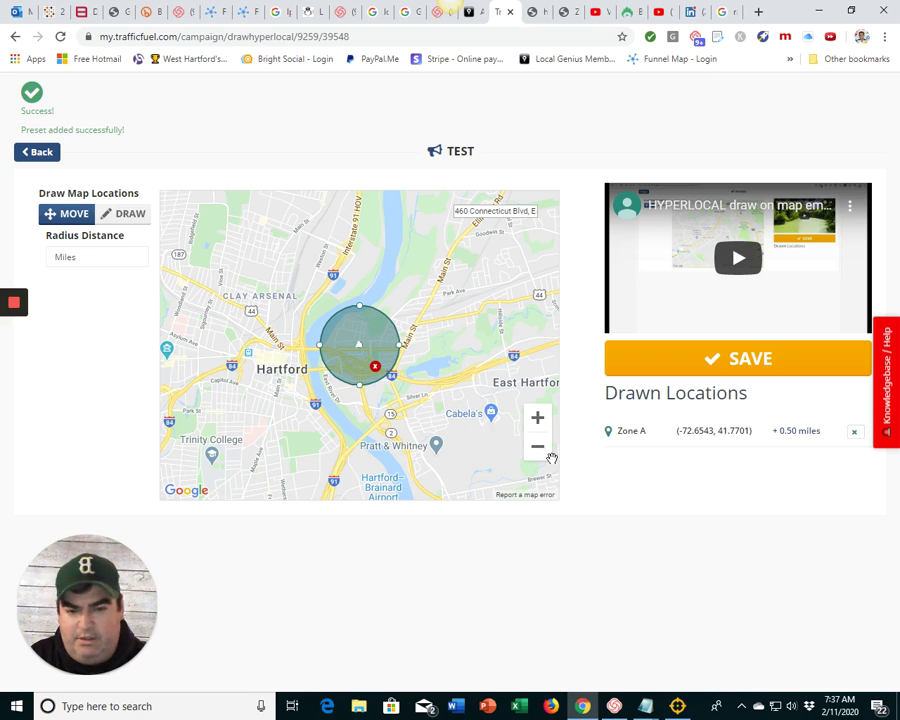
# Draw another circular zone with a radius of about 18.57 miles, centred west of Hartford near New Hartford.
pyautogui.click(538, 452)
pyautogui.click(538, 452)
pyautogui.click(538, 452)
pyautogui.click(125, 215)
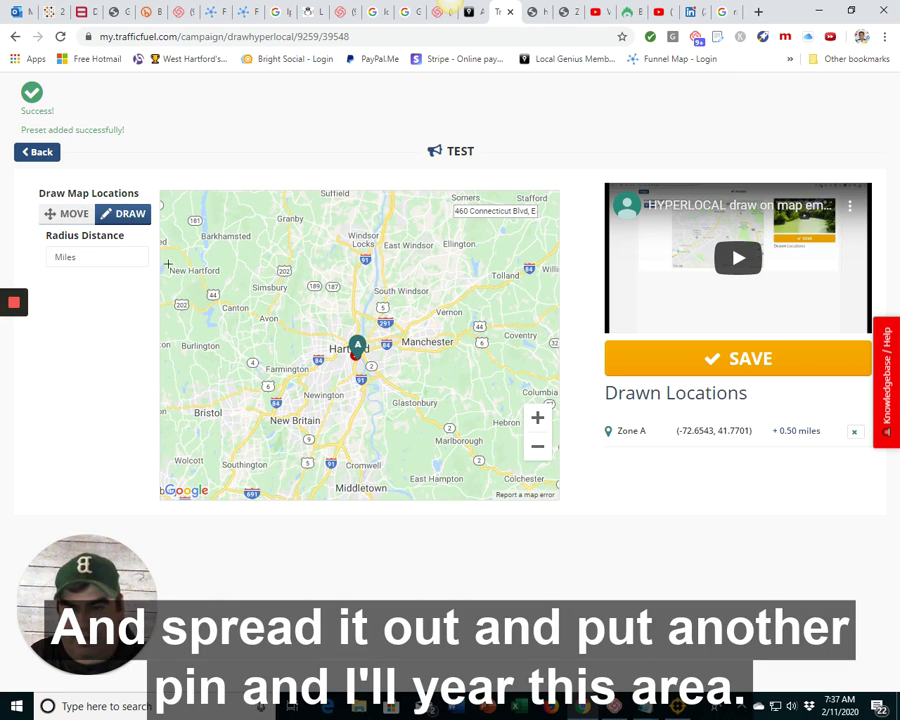
pyautogui.moveTo(180, 283); pyautogui.dragTo(271, 443)
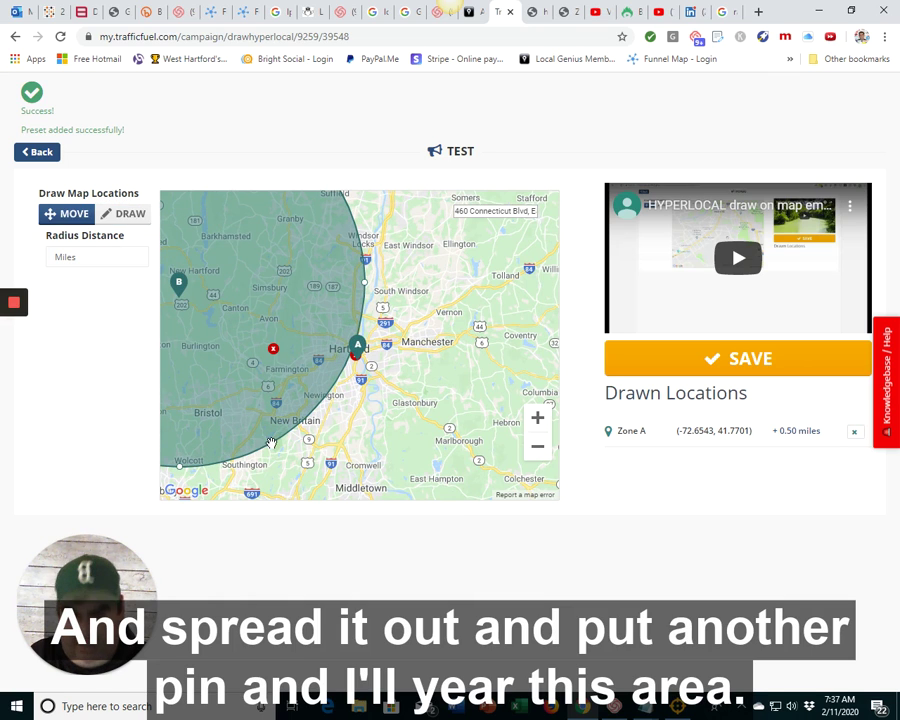
# Draw a circular zone with a radius of about 30.52 miles east of Hartford, centred beyond Windham.
pyautogui.click(125, 222)
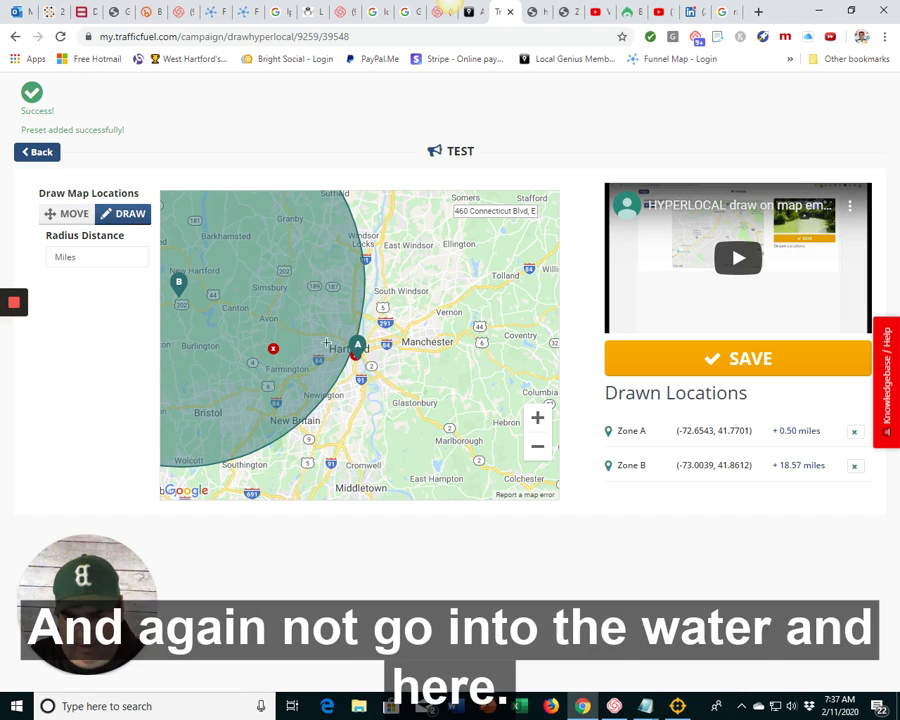
pyautogui.click(537, 447)
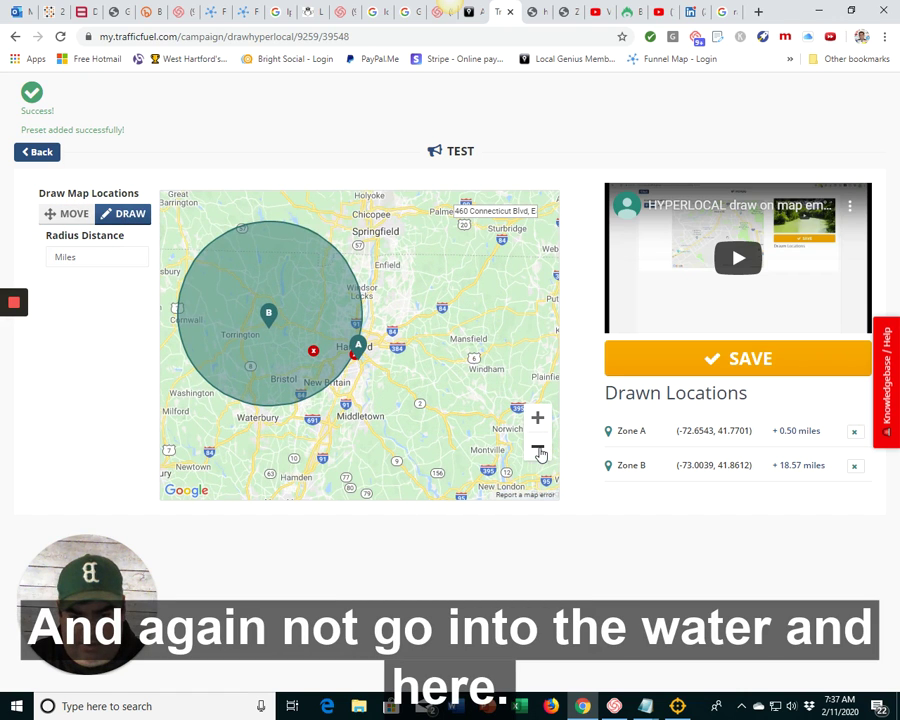
pyautogui.moveTo(524, 340); pyautogui.dragTo(417, 443)
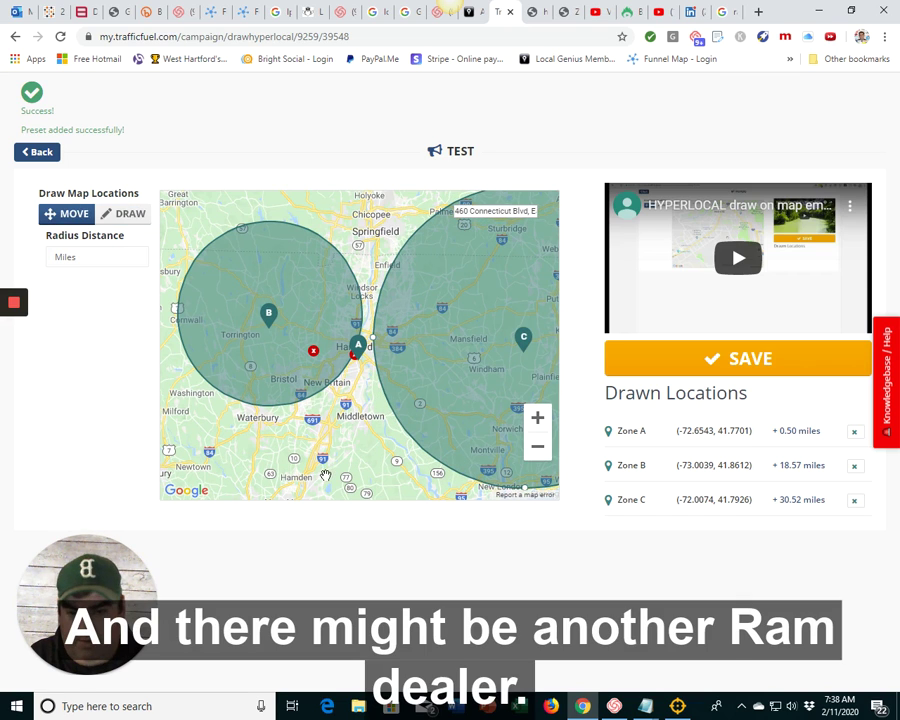
# Add two northern circular zones, one of about 25.48 miles near Pittsfield and one of about 32.61 miles near Worcester.
pyautogui.click(538, 450)
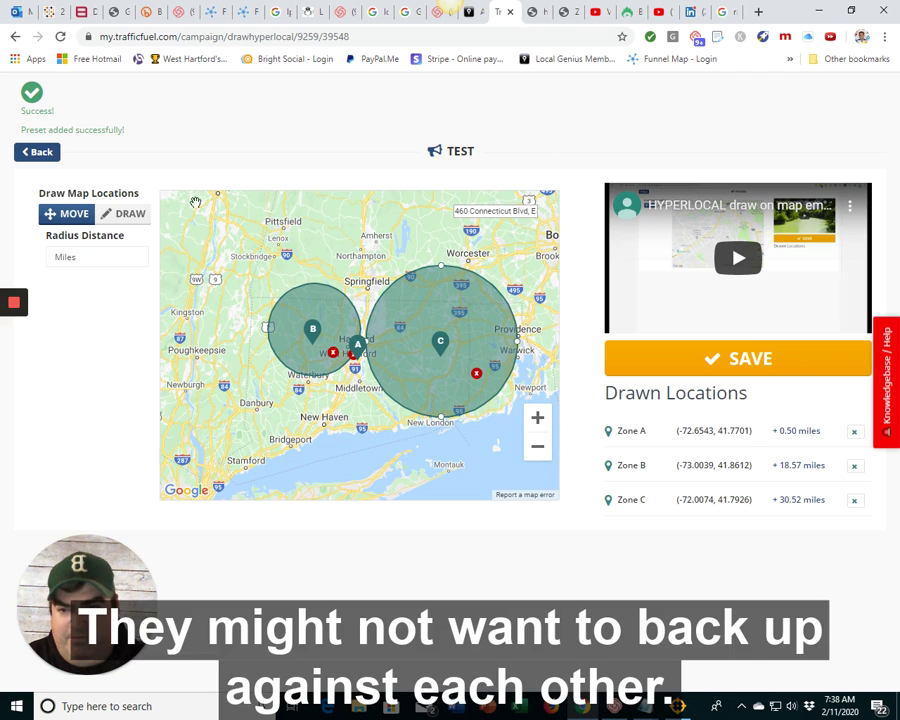
pyautogui.click(128, 216)
pyautogui.moveTo(370, 205)
pyautogui.mouseDown()
pyautogui.moveTo(364, 322)
pyautogui.moveTo(366, 247)
pyautogui.moveTo(363, 268)
pyautogui.moveTo(301, 238)
pyautogui.moveTo(287, 249)
pyautogui.moveTo(295, 261)
pyautogui.mouseUp()
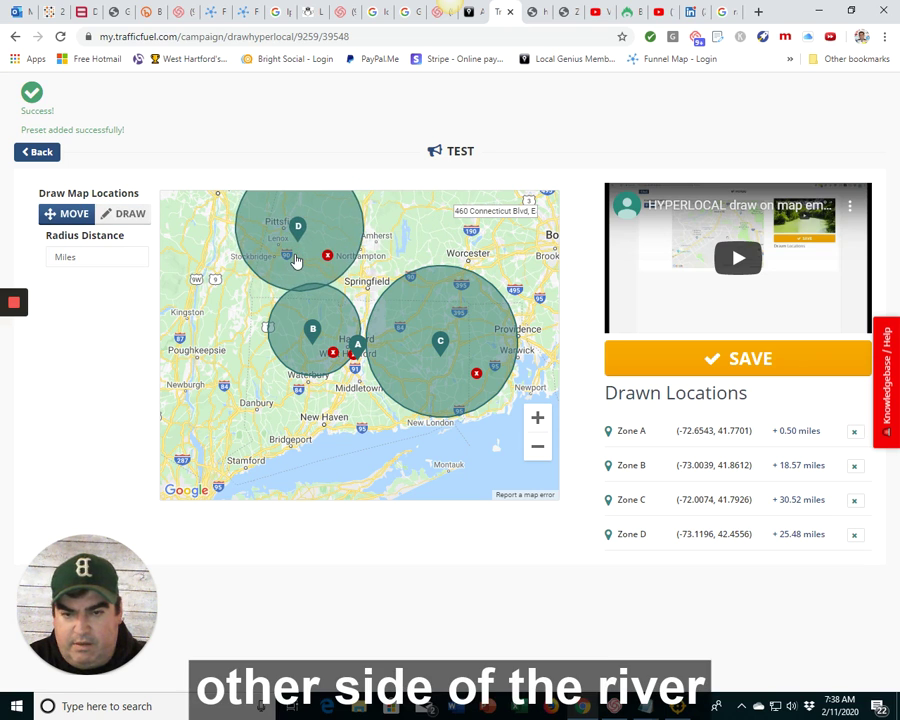
pyautogui.click(136, 216)
pyautogui.moveTo(450, 225); pyautogui.dragTo(508, 283)
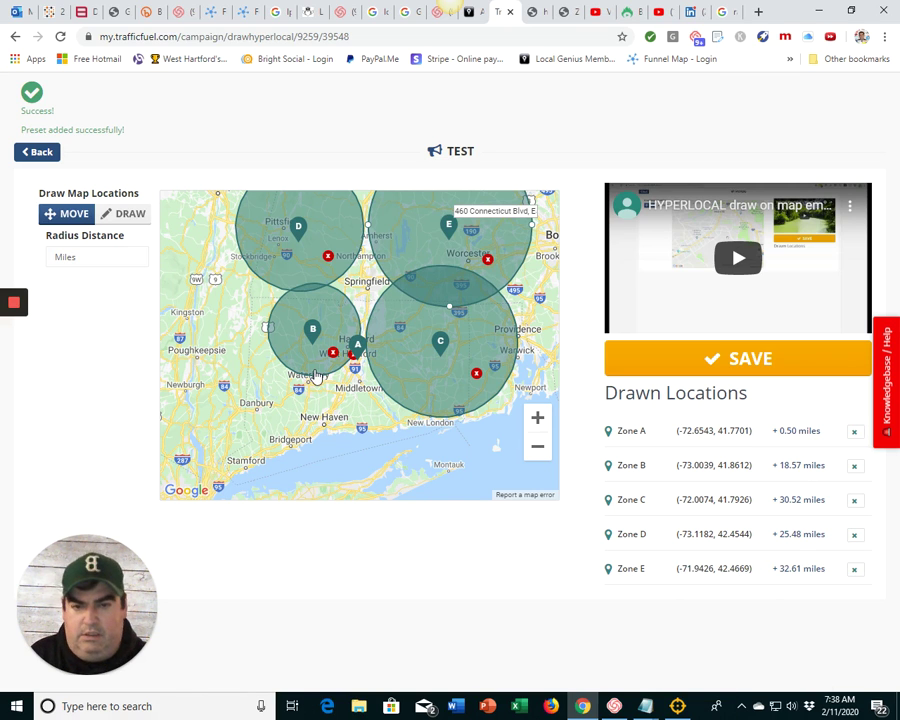
# Try a large circular zone centred near Springfield that overlaps the other zones, and go back to the campaign without saving the map.
pyautogui.click(134, 213)
pyautogui.moveTo(370, 283)
pyautogui.mouseDown()
pyautogui.moveTo(368, 336)
pyautogui.moveTo(385, 430)
pyautogui.moveTo(385, 414)
pyautogui.moveTo(419, 513)
pyautogui.moveTo(396, 407)
pyautogui.mouseUp()
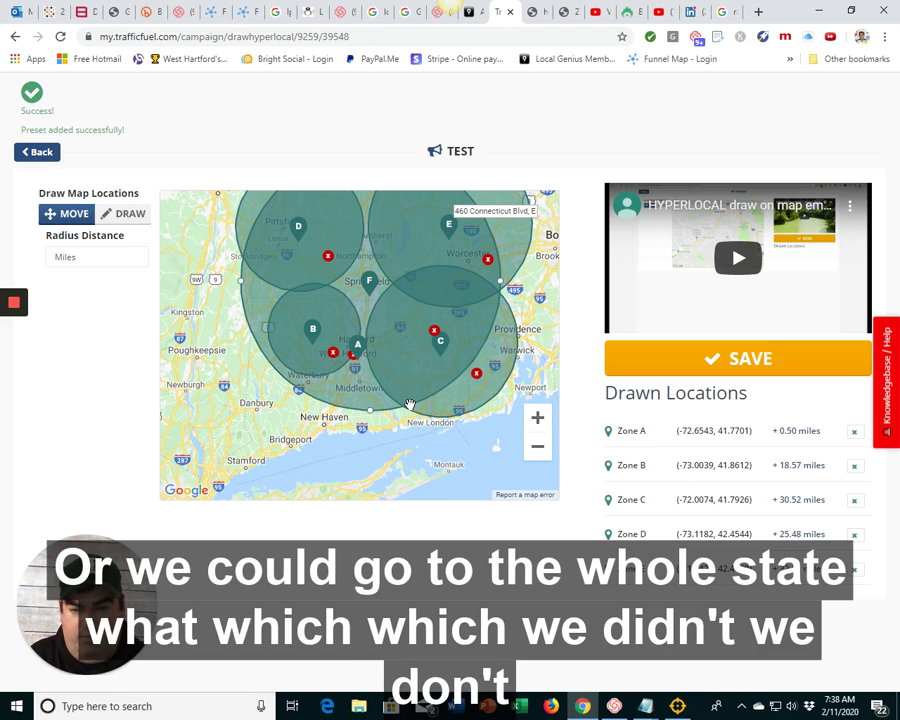
pyautogui.click(38, 152)
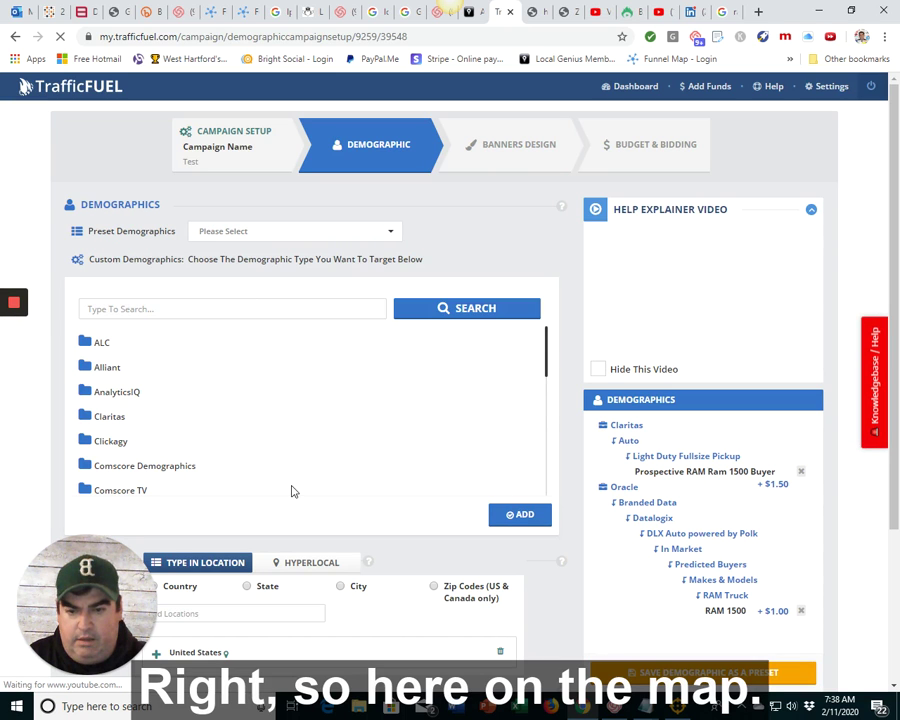
# Set the typed-in location targeting of the campaign to State.
pyautogui.scroll(-3, 293, 491)
pyautogui.scroll(-2, 443, 529)
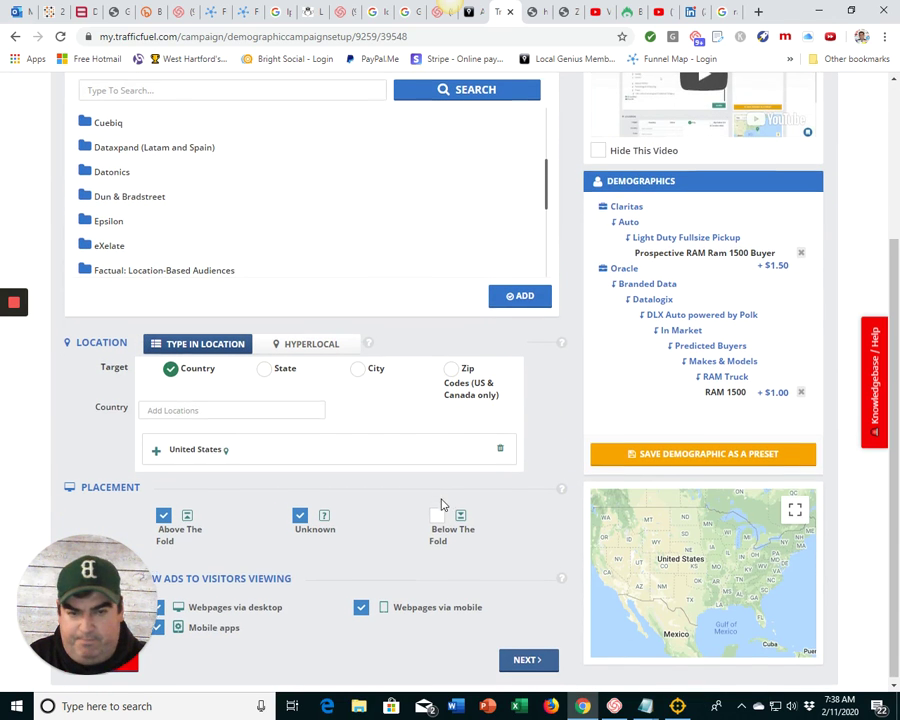
pyautogui.click(264, 368)
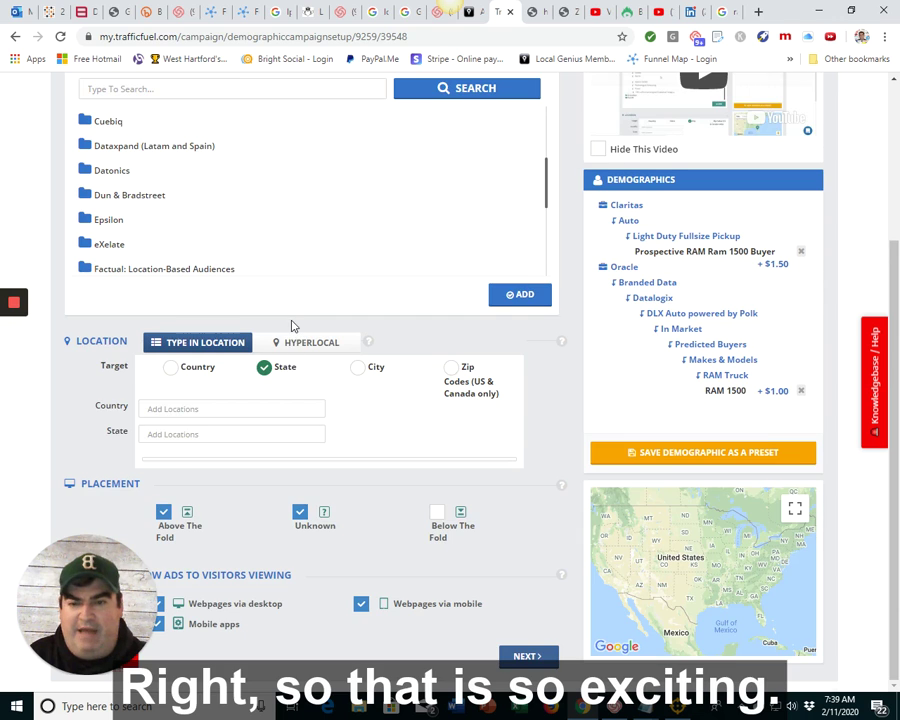
pyautogui.scroll(2, 291, 328)
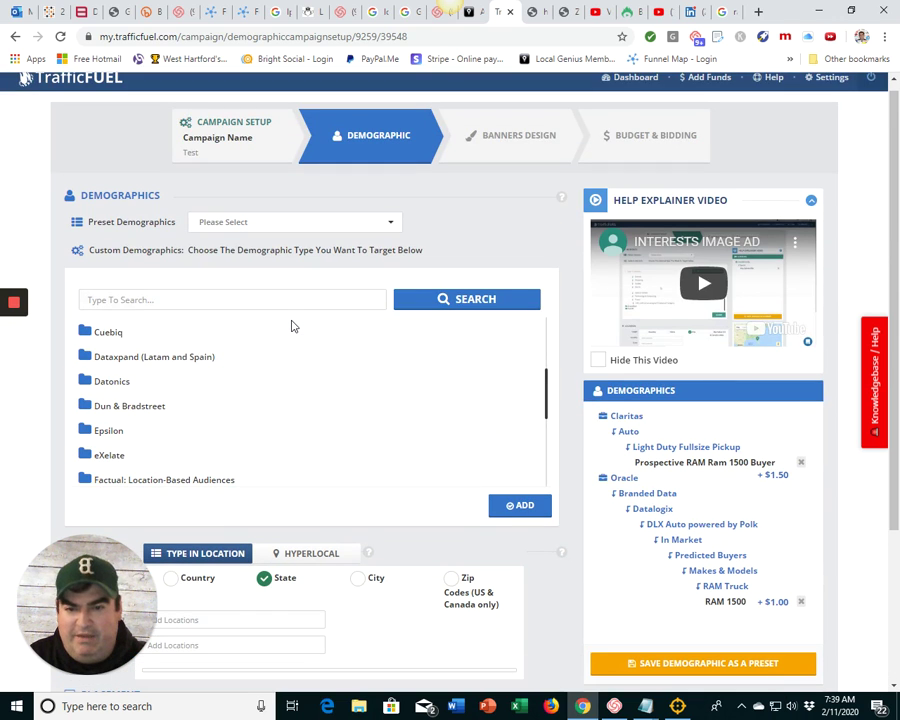